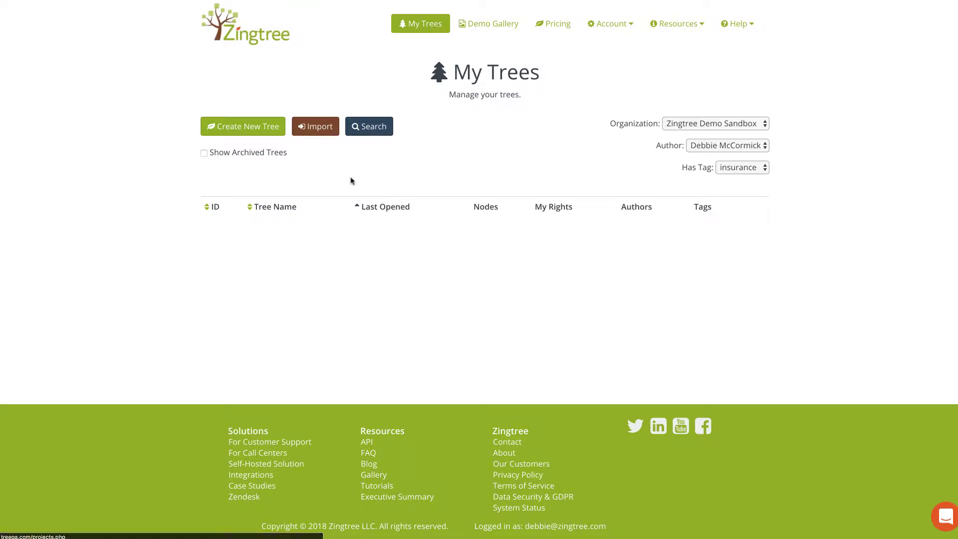
- Start a new tree from the Blank Starter Tree (advanced) option and name it TV Power Troubleshooter
{"action": "left_click", "coordinate": [266, 128]}
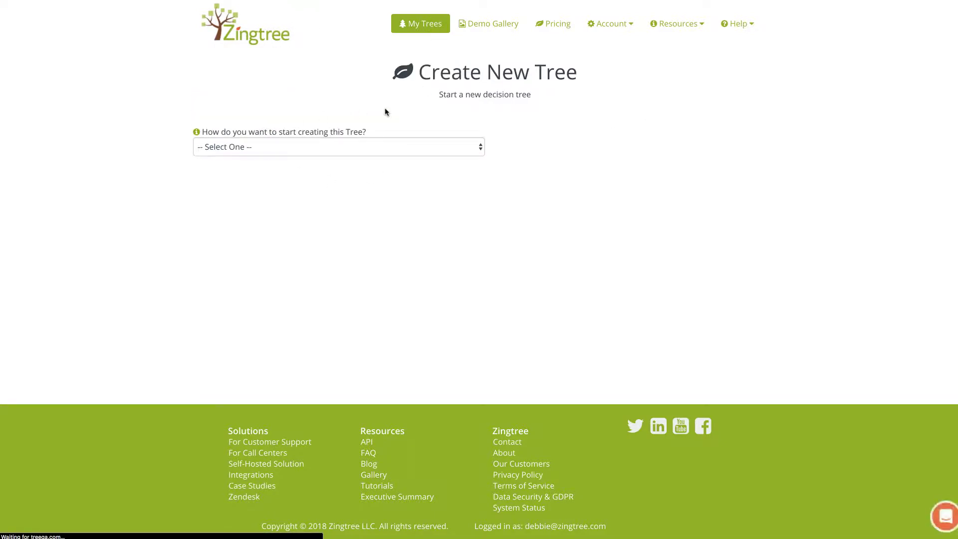
{"action": "left_click", "coordinate": [474, 148]}
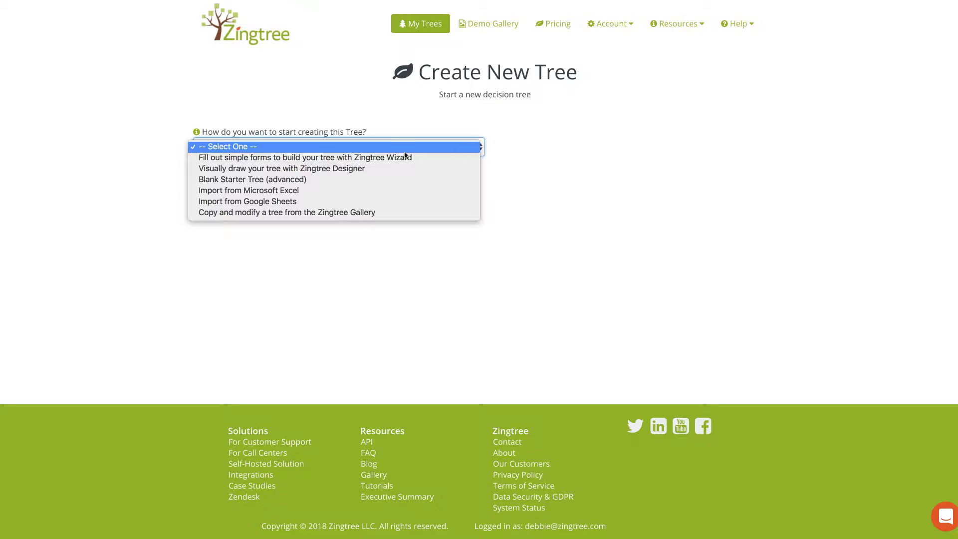
{"action": "left_click", "coordinate": [240, 182]}
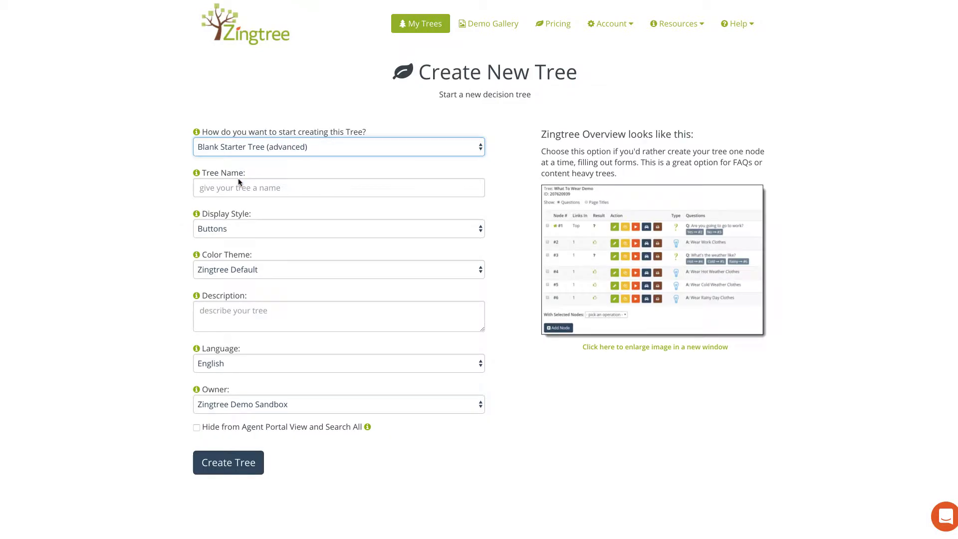
{"action": "left_click", "coordinate": [343, 186]}
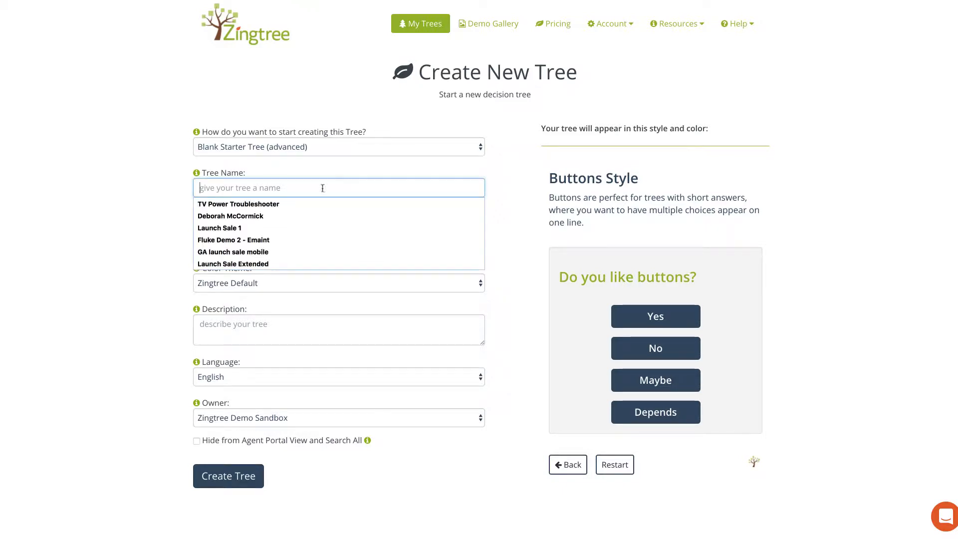
{"action": "left_click", "coordinate": [255, 200]}
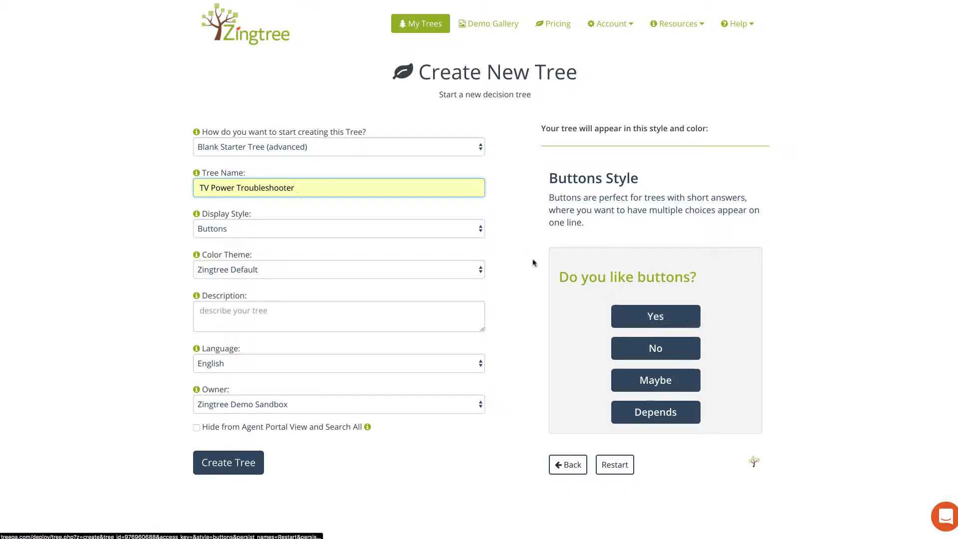
- Set the tree's display style to Panels and create the tree
{"action": "left_click", "coordinate": [483, 233]}
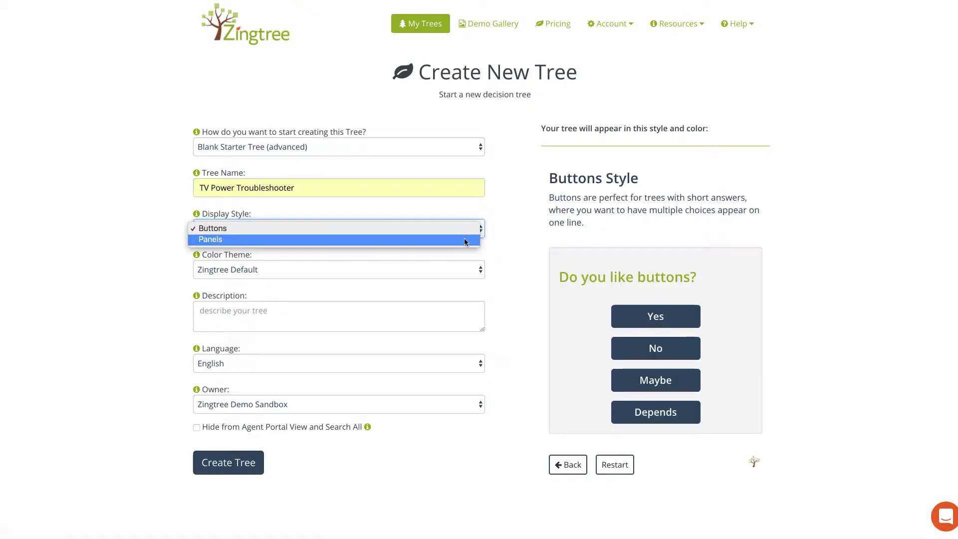
{"action": "left_click", "coordinate": [464, 238]}
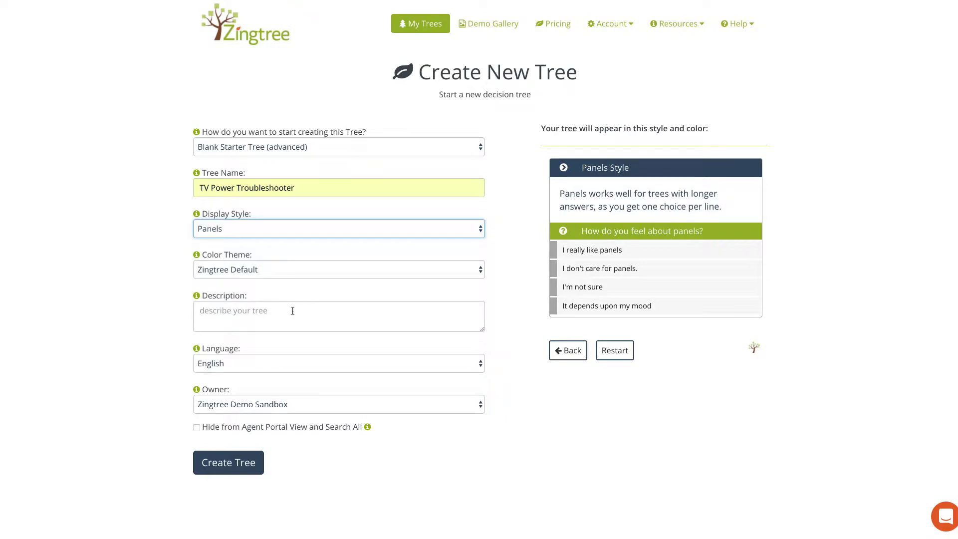
{"action": "left_click", "coordinate": [249, 463]}
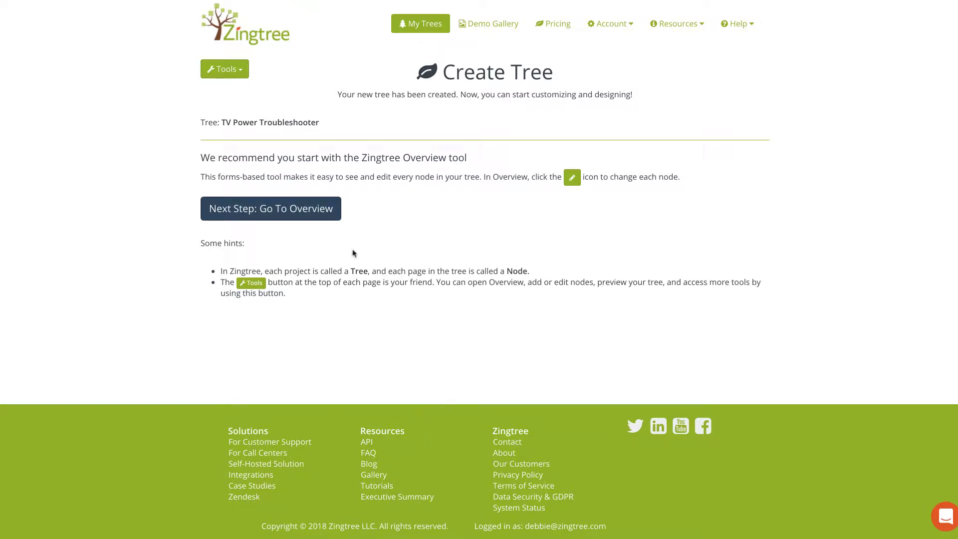
- Open the new tree's Overview and view its node list by page titles, returning to the questions view
{"action": "left_click", "coordinate": [292, 210]}
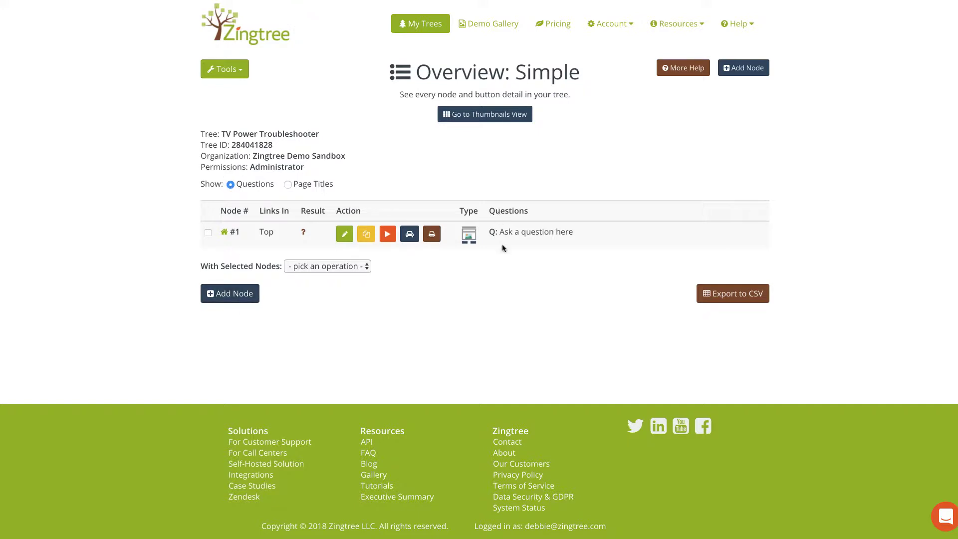
{"action": "left_click", "coordinate": [289, 185]}
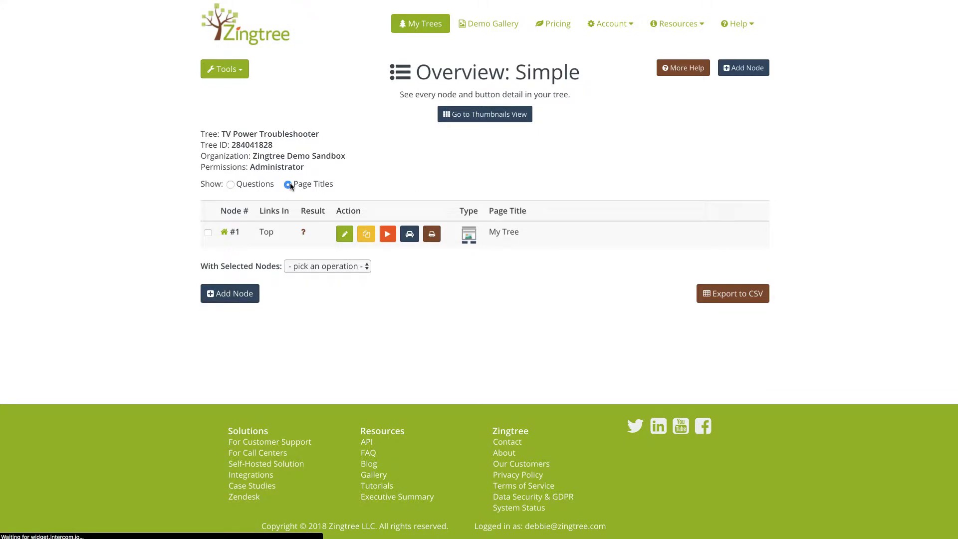
{"action": "left_click", "coordinate": [231, 184]}
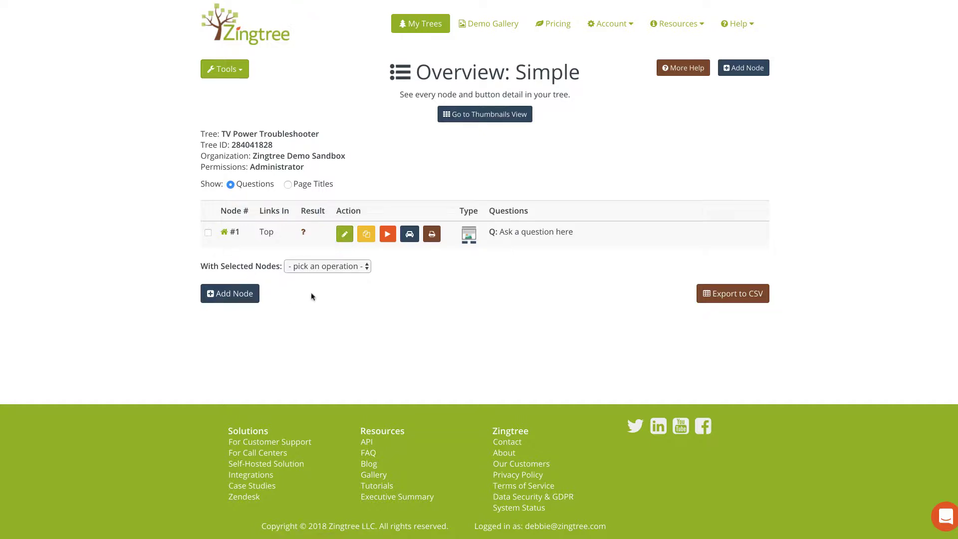
- Edit node #1, giving it the title "Welcome" and the content "Welcome to the TV Troubleshooter. Let's try the power button."
{"action": "left_click", "coordinate": [345, 234]}
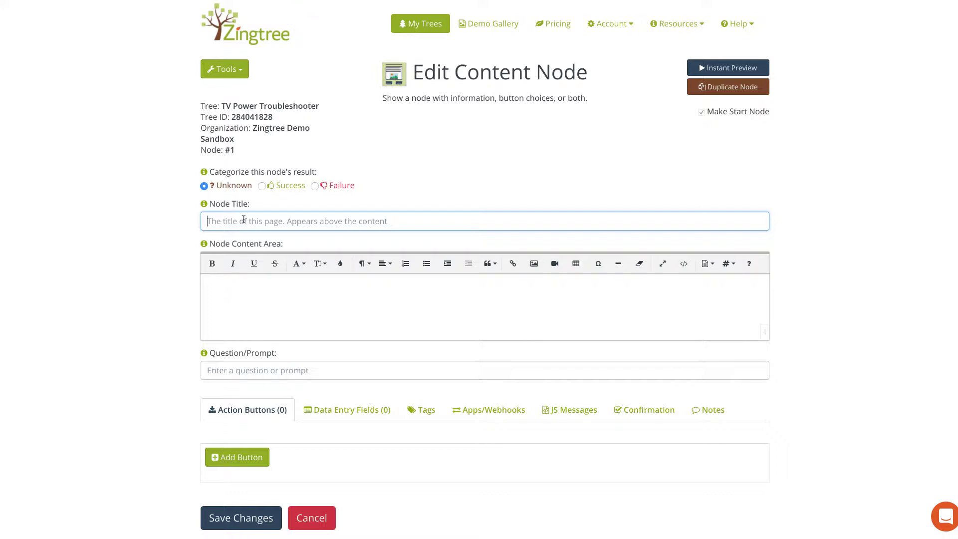
{"action": "type", "text": "We"}
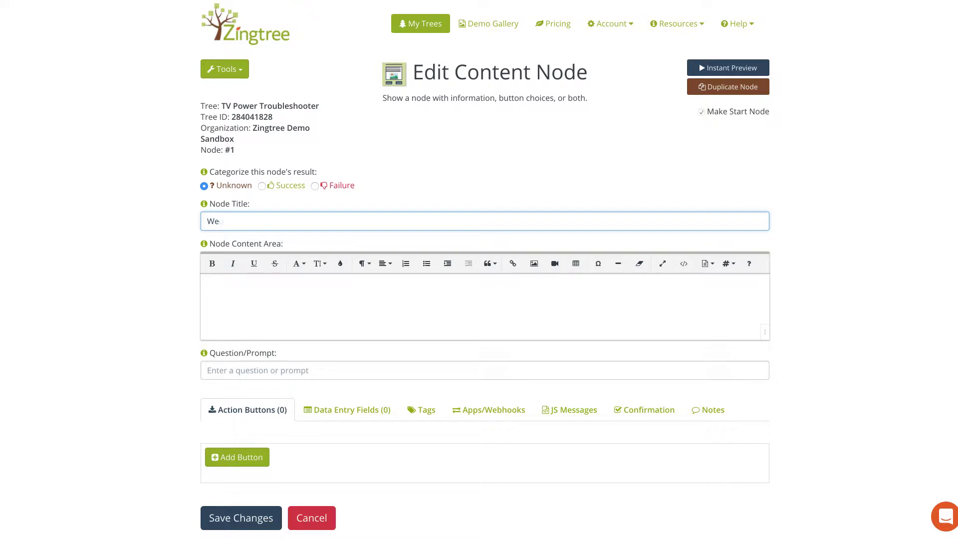
{"action": "type", "text": "lcome"}
{"action": "left_click", "coordinate": [207, 286]}
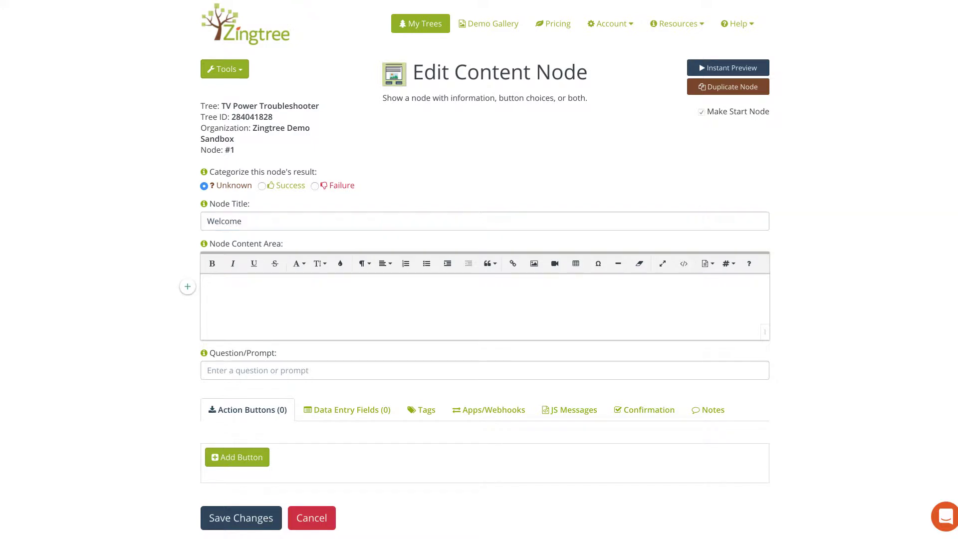
{"action": "type", "text": "Welcome to the TV Troubleshooter. Let’s try the power button."}
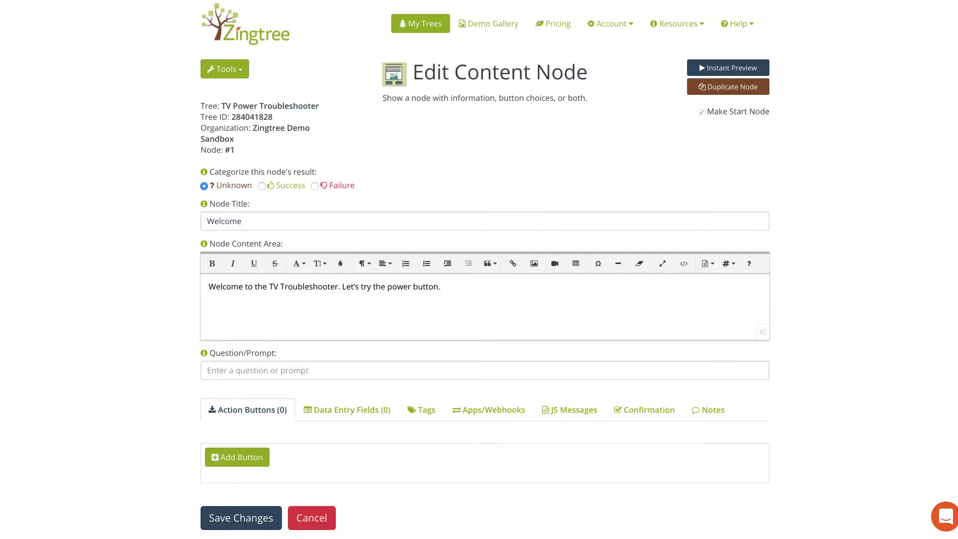
- Insert the power button image beneath the welcome text and shrink it to about two thirds of its inserted size
{"action": "key", "text": "Return"}
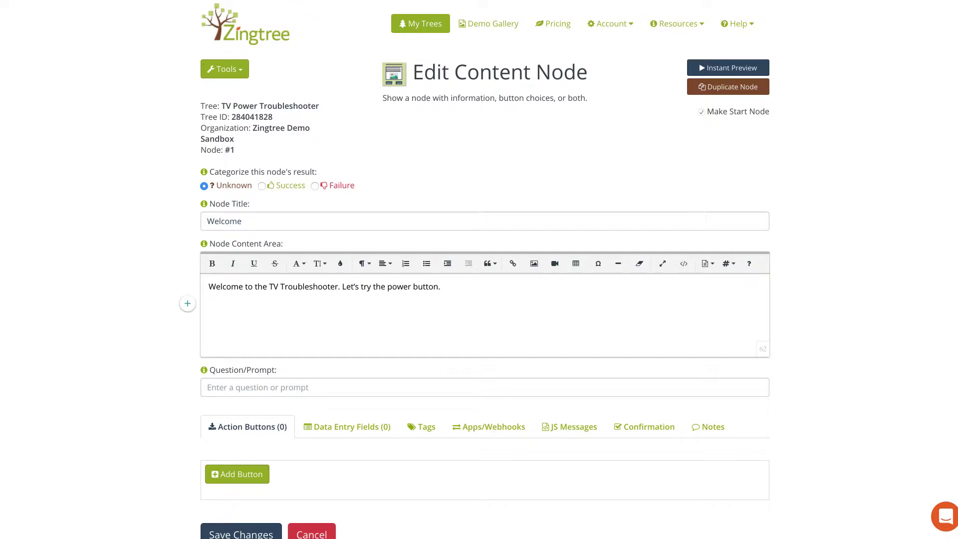
{"action": "left_click", "coordinate": [535, 264]}
{"action": "left_click", "coordinate": [534, 265]}
{"action": "left_click_drag", "start_coordinate": [514, 283], "coordinate": [248, 310]}
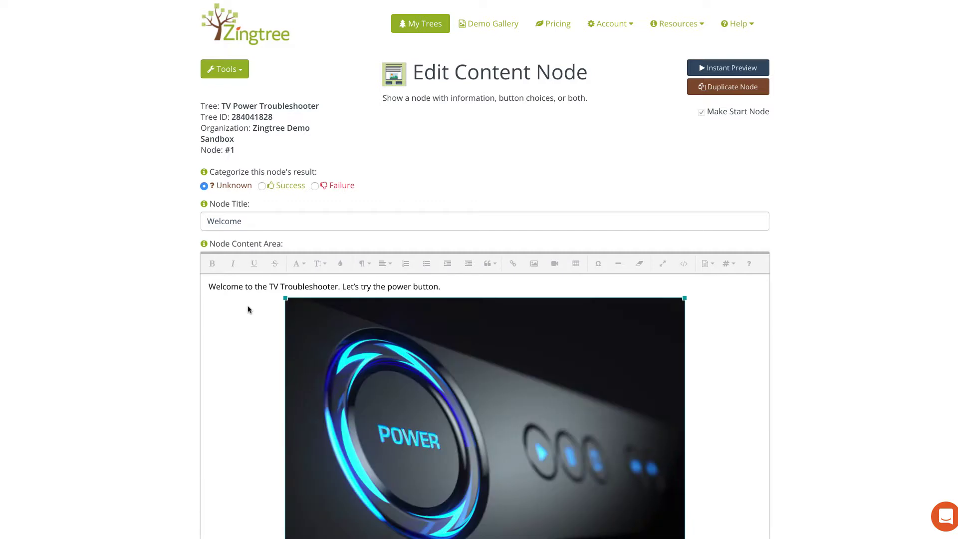
{"action": "scroll", "coordinate": [758, 345], "scroll_direction": "down", "scroll_amount": 2}
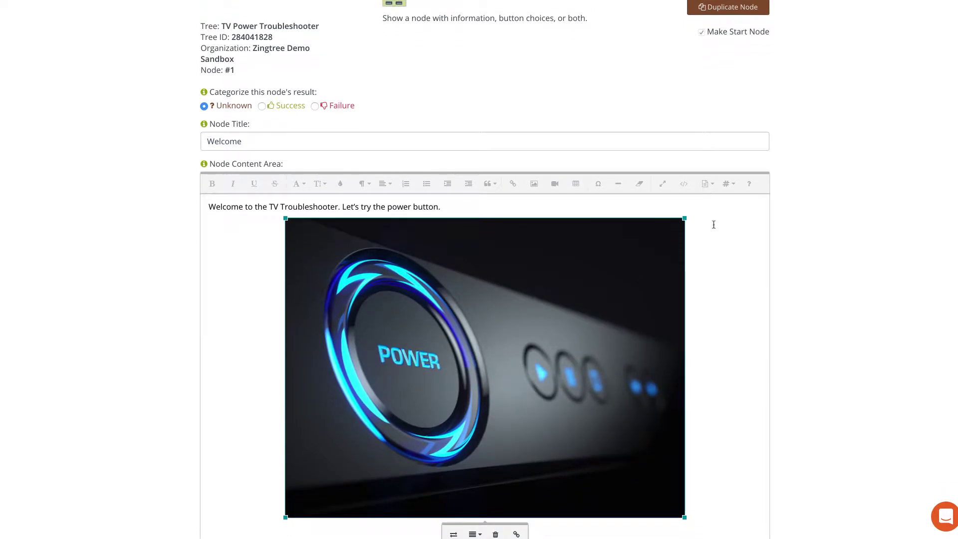
{"action": "left_click_drag", "start_coordinate": [685, 218], "coordinate": [558, 310]}
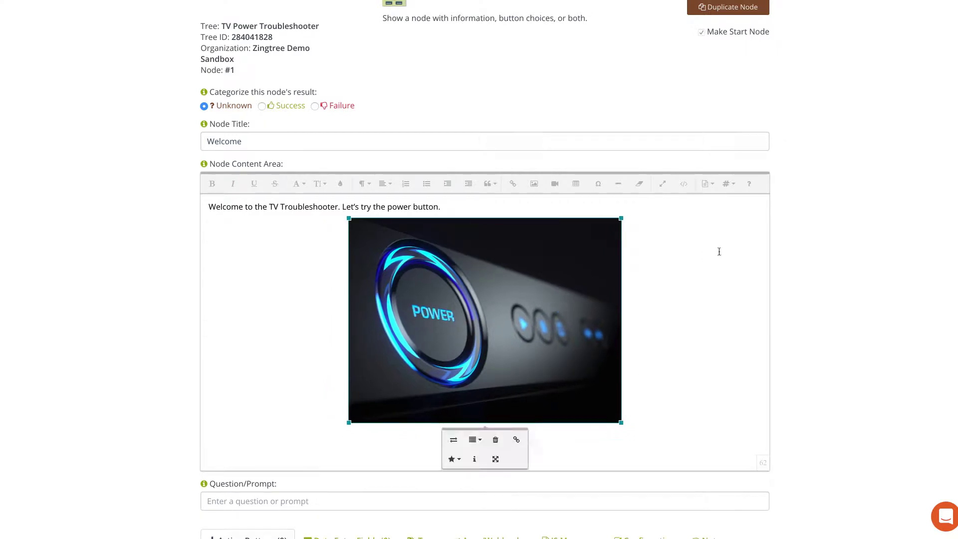
{"action": "left_click", "coordinate": [719, 250]}
- Set the node's question prompt to "Does the TV power on with button?"
{"action": "left_click", "coordinate": [314, 504]}
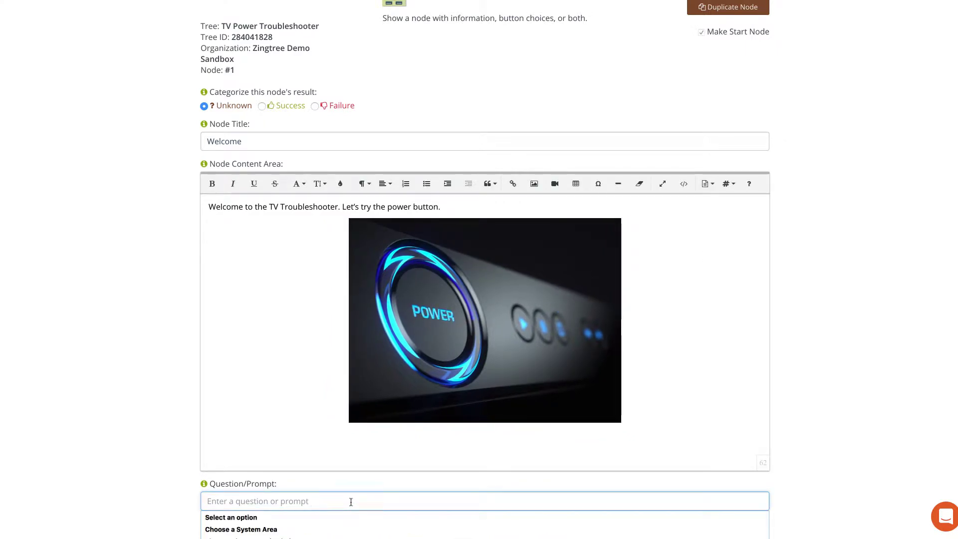
{"action": "type", "text": "Did"}
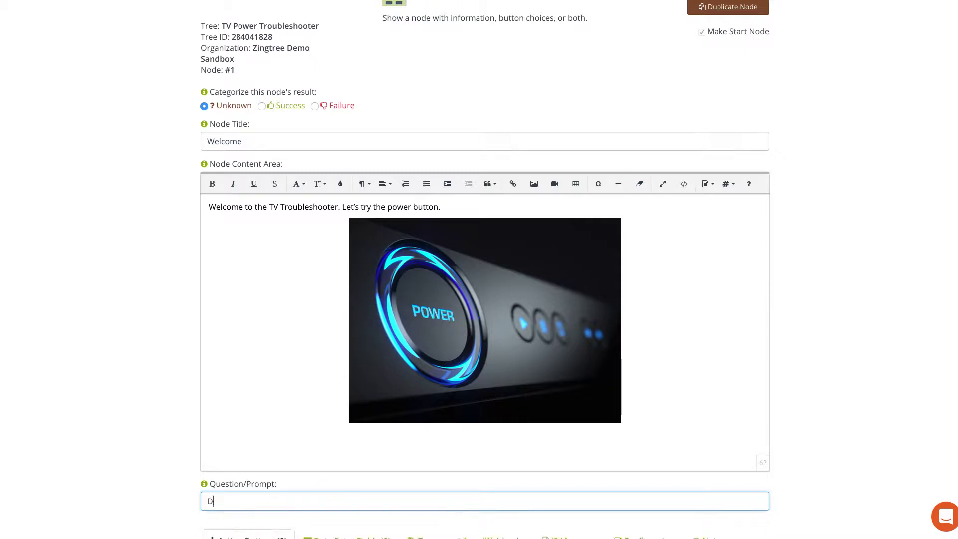
{"action": "key", "text": "BackSpace"}
{"action": "key", "text": "BackSpace"}
{"action": "type", "text": "oes the TV power on wi"}
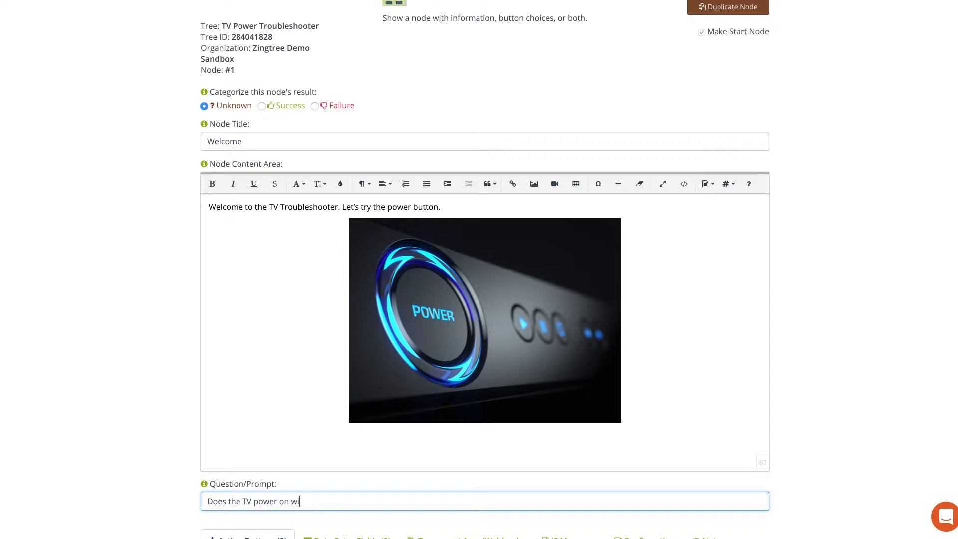
{"action": "type", "text": "th button?"}
{"action": "left_click", "coordinate": [106, 371]}
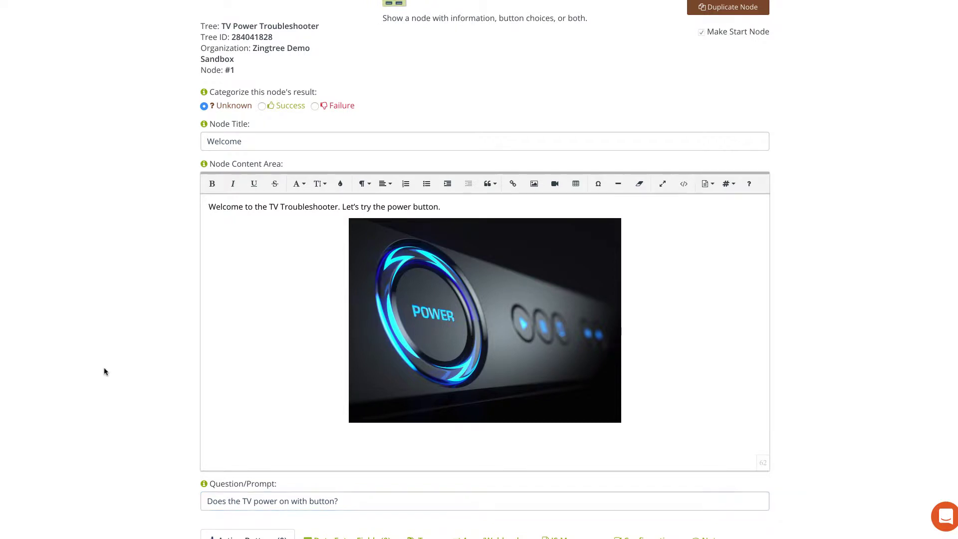
- Add two action buttons to the Welcome node with the texts "Yes" and "No"
{"action": "scroll", "coordinate": [106, 372], "scroll_direction": "down", "scroll_amount": 3}
{"action": "scroll", "coordinate": [106, 372], "scroll_direction": "down", "scroll_amount": 1}
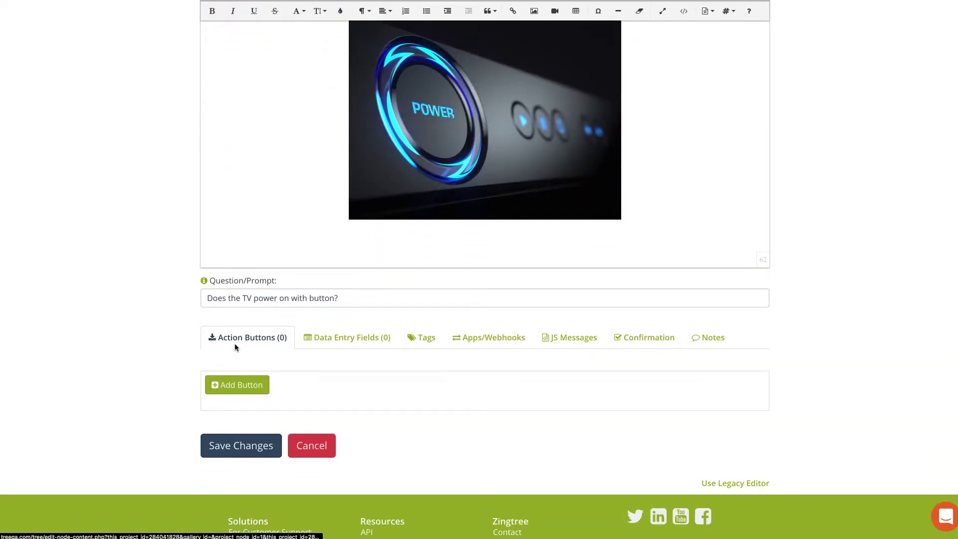
{"action": "left_click", "coordinate": [238, 390]}
{"action": "left_click", "coordinate": [299, 407]}
{"action": "type", "text": "Yes"}
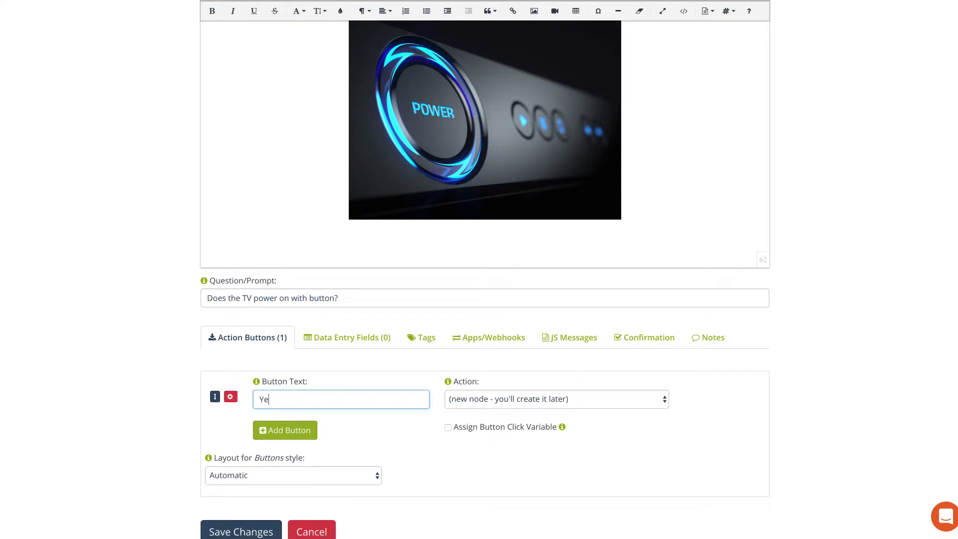
{"action": "left_click", "coordinate": [314, 432]}
{"action": "left_click", "coordinate": [300, 433]}
{"action": "type", "text": "No"}
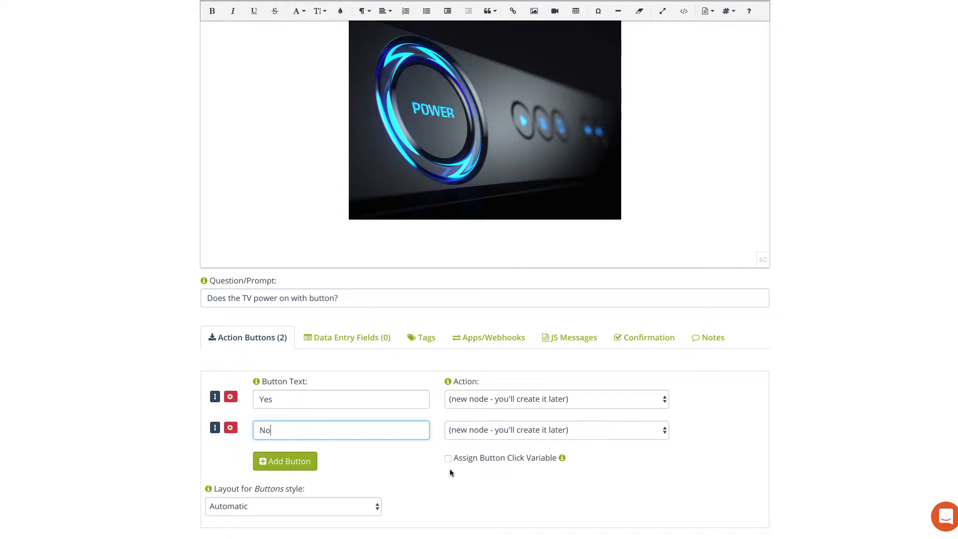
{"action": "left_click", "coordinate": [433, 465]}
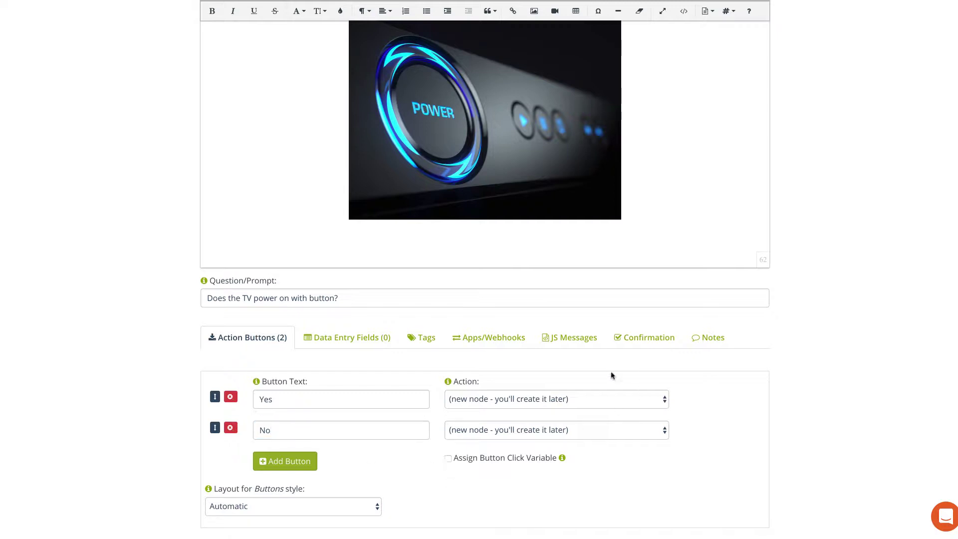
- Check the Yes button's action choices, keep it on a new node to create later, and save the Welcome node
{"action": "left_click", "coordinate": [511, 400]}
{"action": "left_click", "coordinate": [530, 378]}
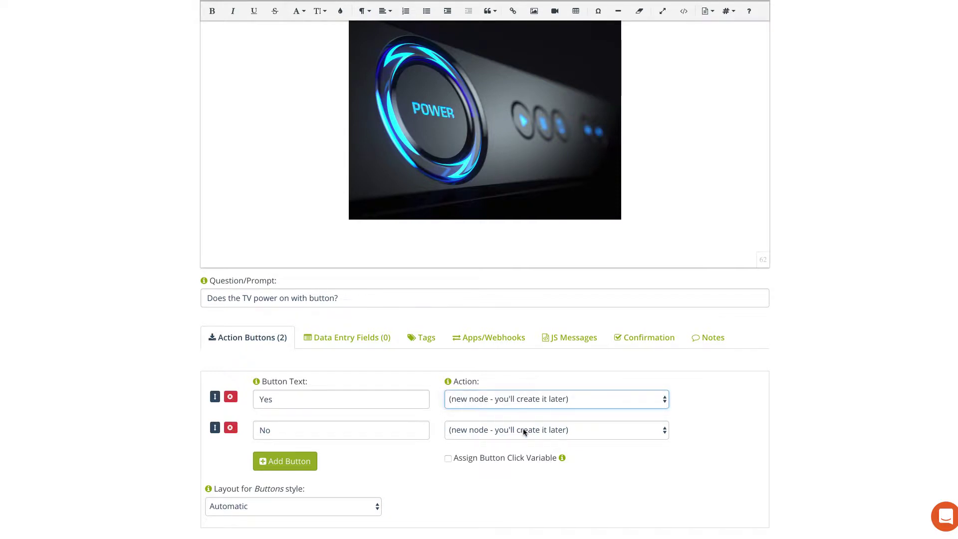
{"action": "scroll", "coordinate": [479, 486], "scroll_direction": "down", "scroll_amount": 1}
{"action": "scroll", "coordinate": [479, 487], "scroll_direction": "down", "scroll_amount": 2}
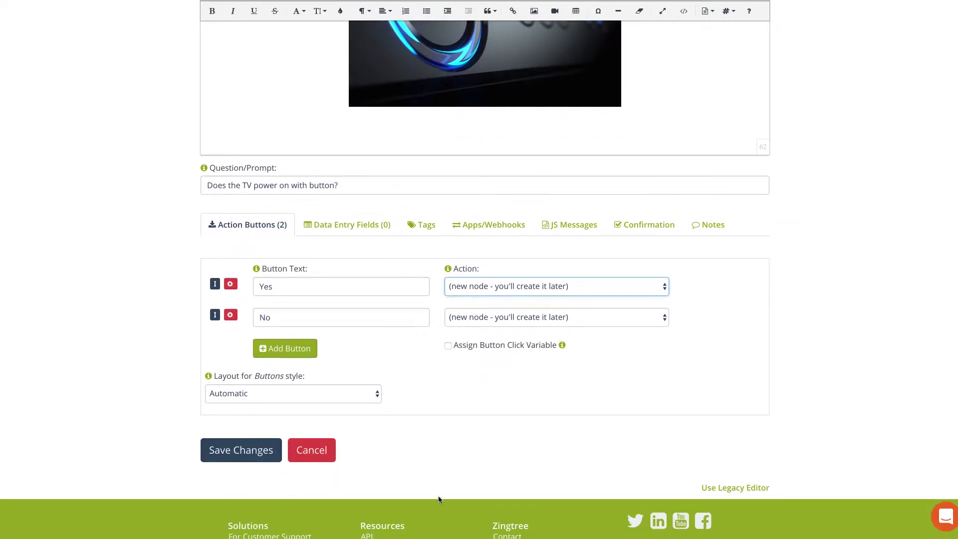
{"action": "left_click", "coordinate": [229, 451]}
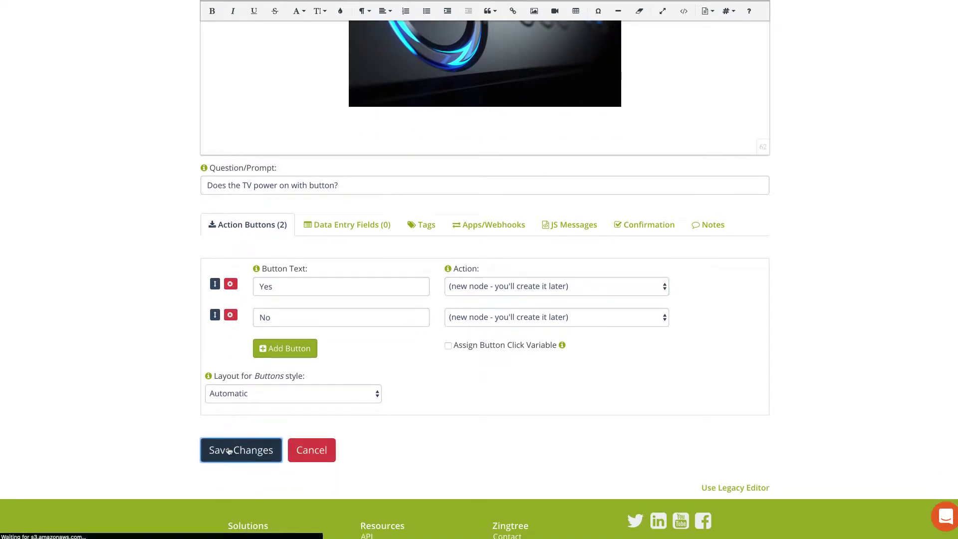
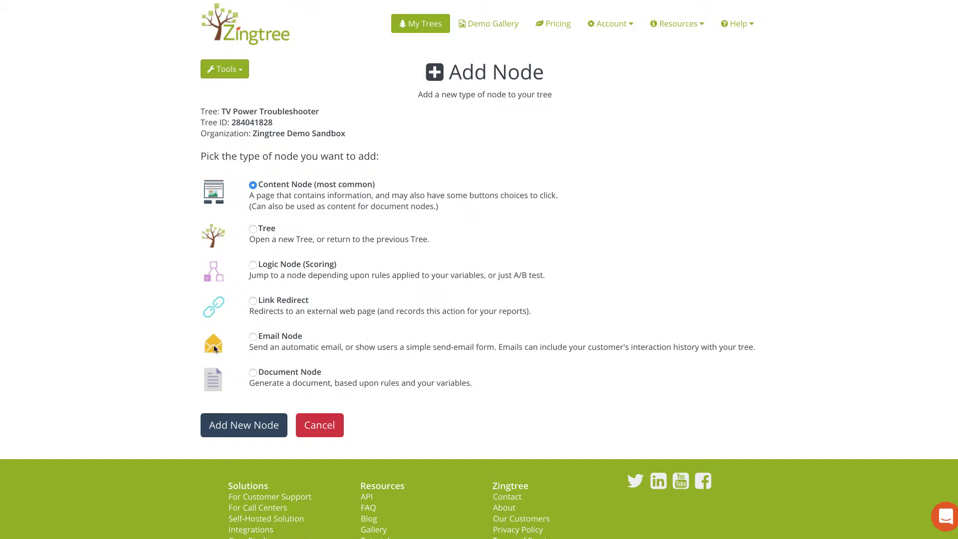
- Add a new content node to the tree and title it "Success"
{"action": "left_click", "coordinate": [234, 426]}
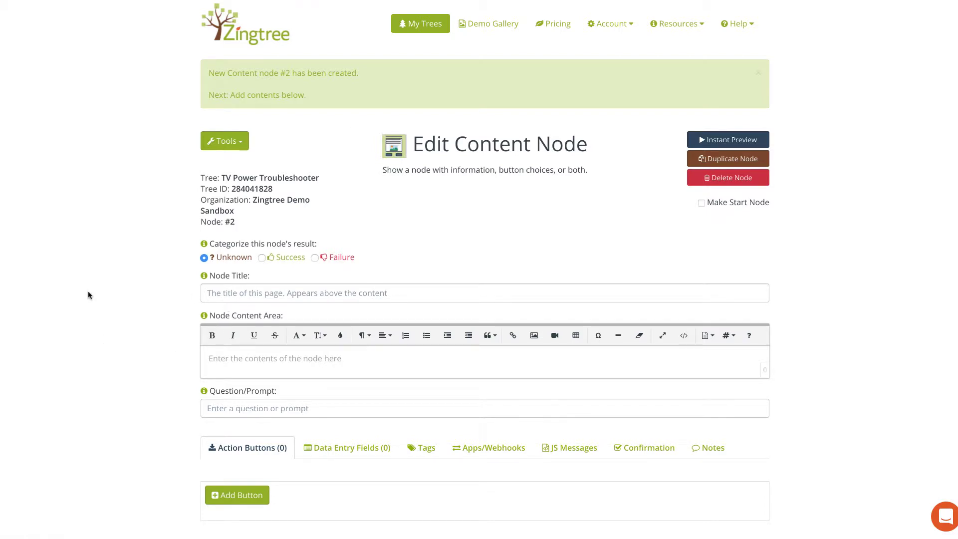
{"action": "left_click", "coordinate": [266, 293]}
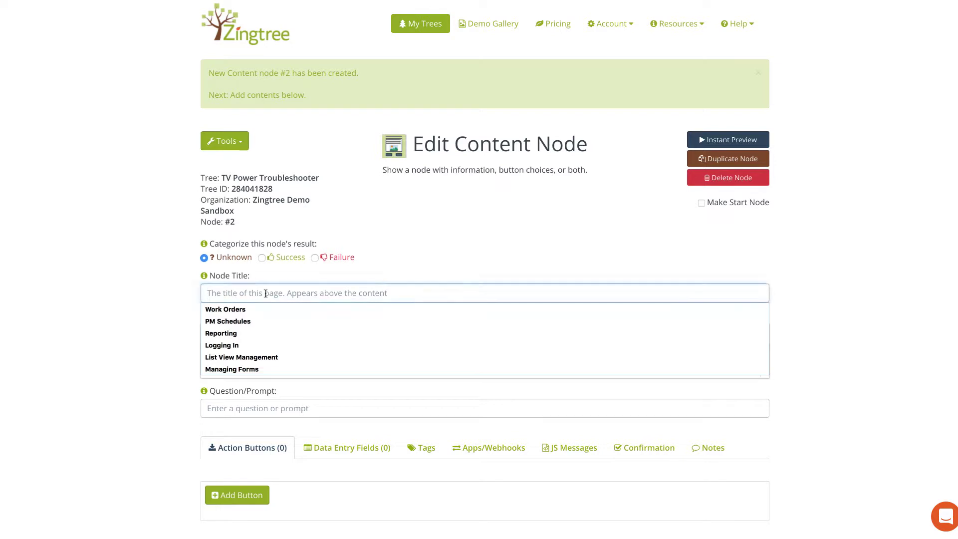
{"action": "type", "text": "Success"}
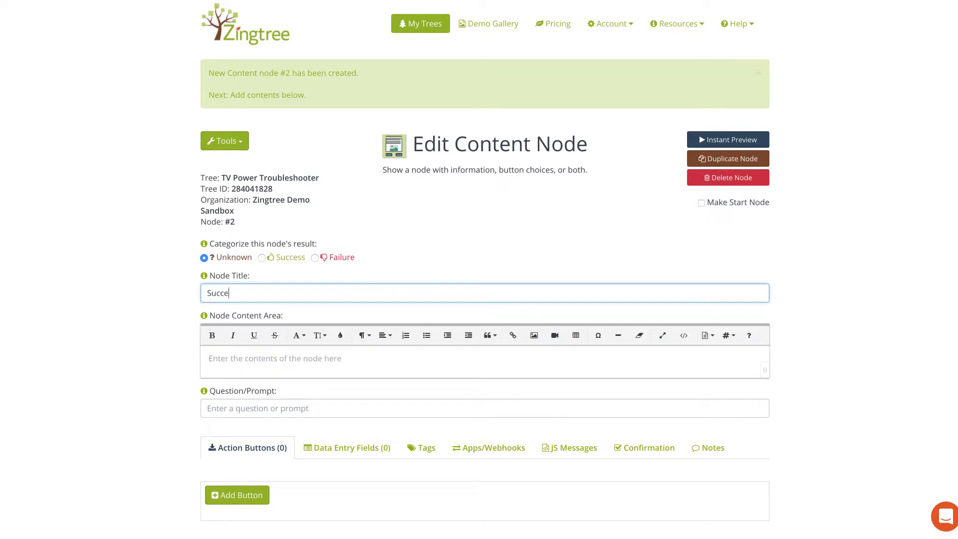
- Enter "Congratulations! Looks like you're all set." as the Success node's content, followed by a new line
{"action": "left_click", "coordinate": [240, 357]}
{"action": "type", "text": "Cong"}
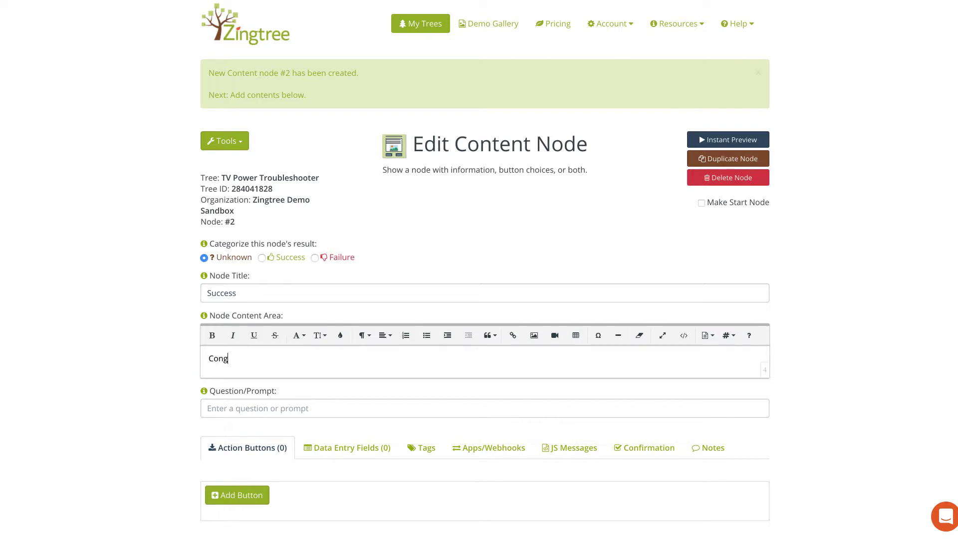
{"action": "type", "text": "ratulations! Looks like you're all set"}
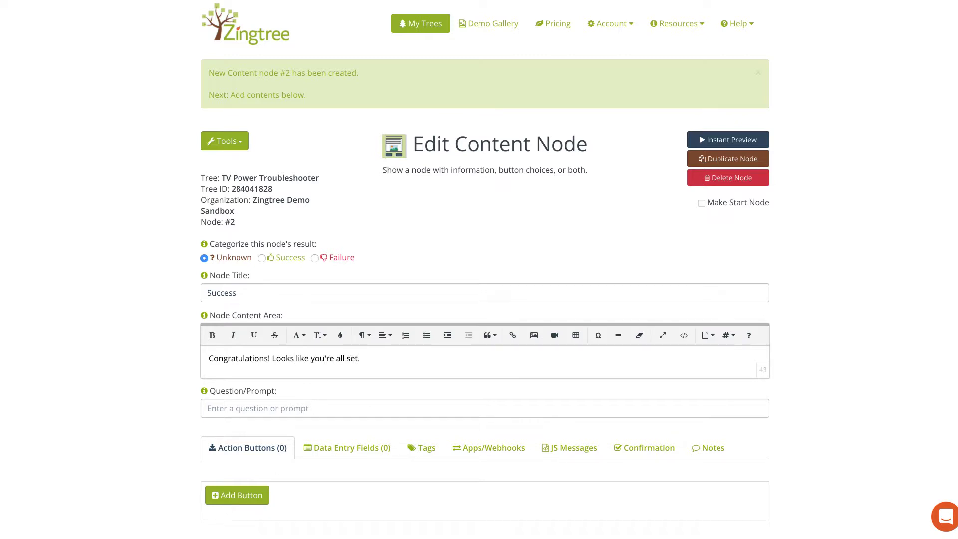
{"action": "type", "text": "."}
{"action": "key", "text": "Return"}
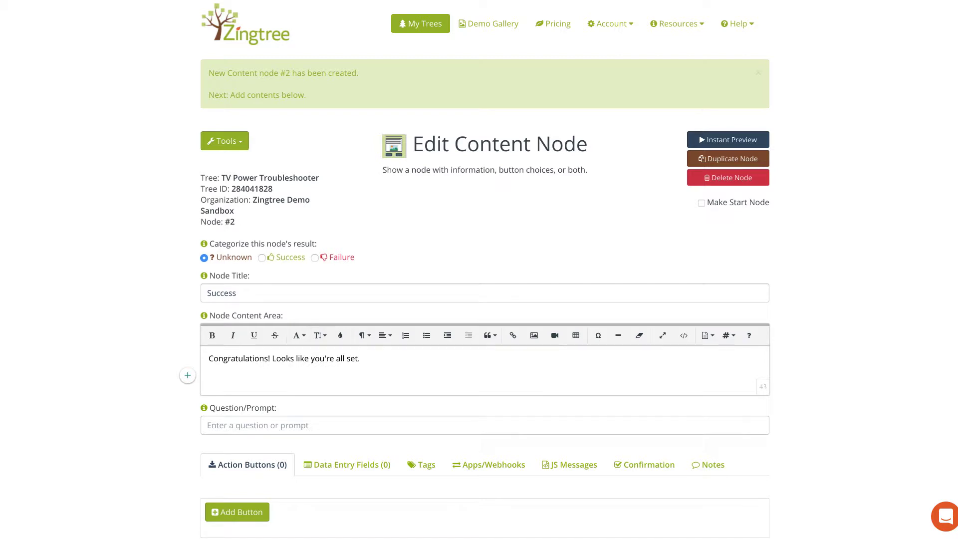
- Insert the party popper image, slightly reduced, beneath the congratulations text and save the Success node
{"action": "left_click_drag", "start_coordinate": [503, 381], "coordinate": [246, 379]}
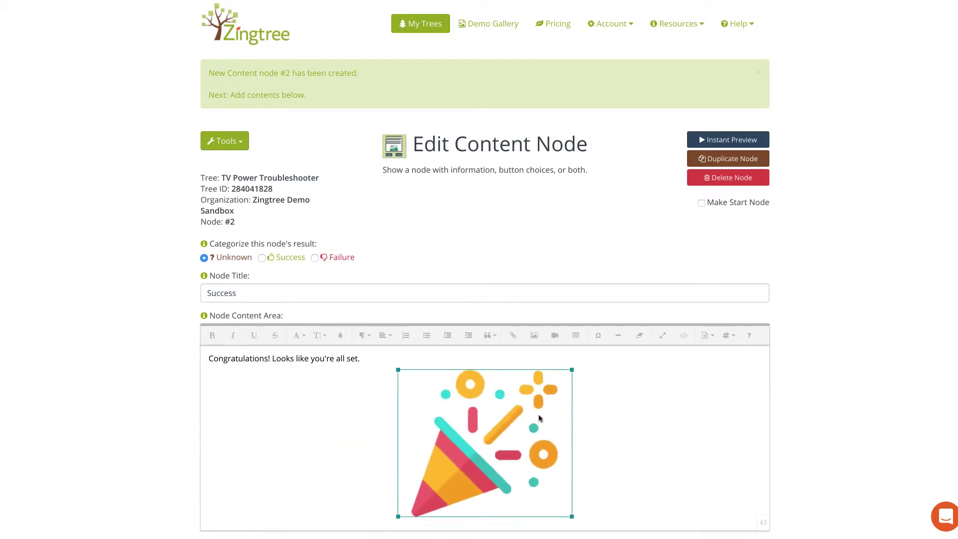
{"action": "left_click", "coordinate": [672, 398]}
{"action": "scroll", "coordinate": [673, 400], "scroll_direction": "down", "scroll_amount": 2}
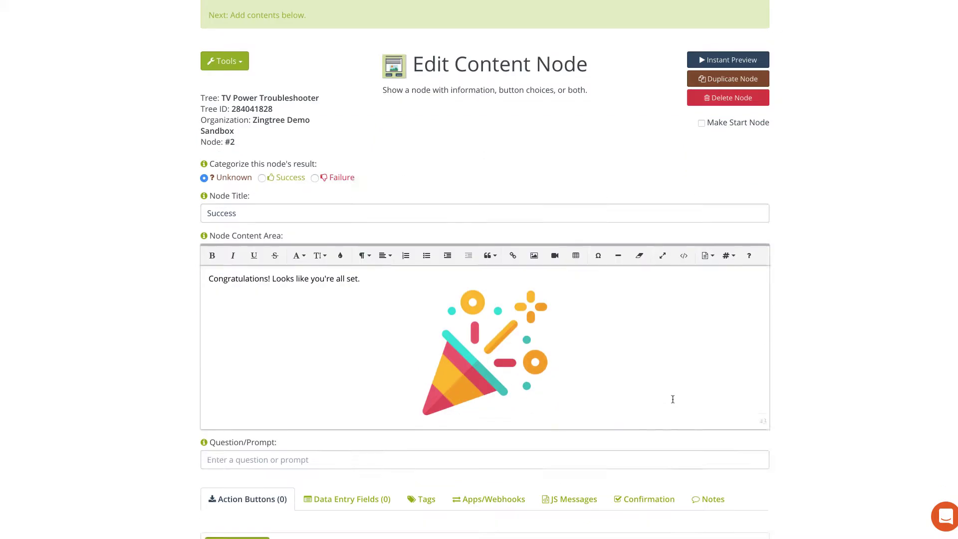
{"action": "scroll", "coordinate": [673, 399], "scroll_direction": "down", "scroll_amount": 3}
{"action": "scroll", "coordinate": [673, 400], "scroll_direction": "down", "scroll_amount": 1}
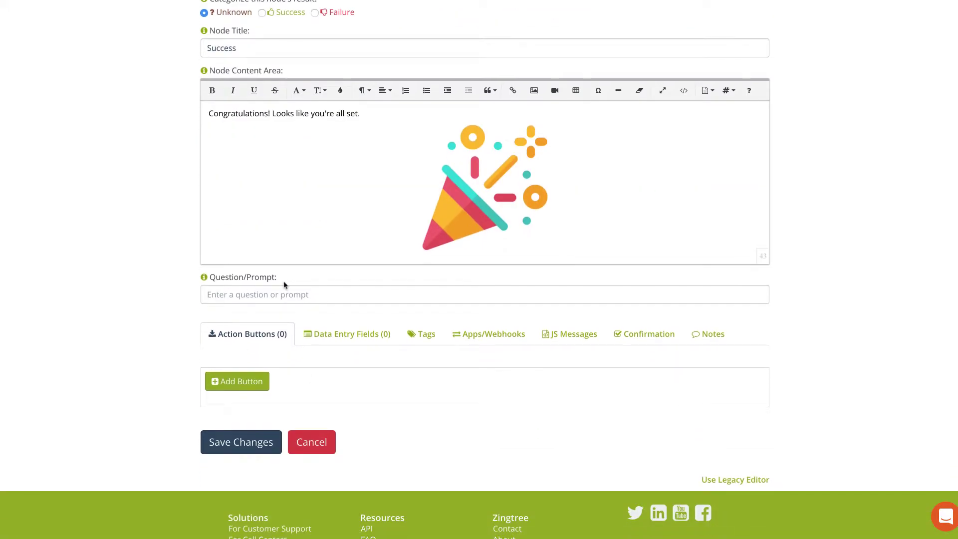
{"action": "left_click", "coordinate": [233, 449]}
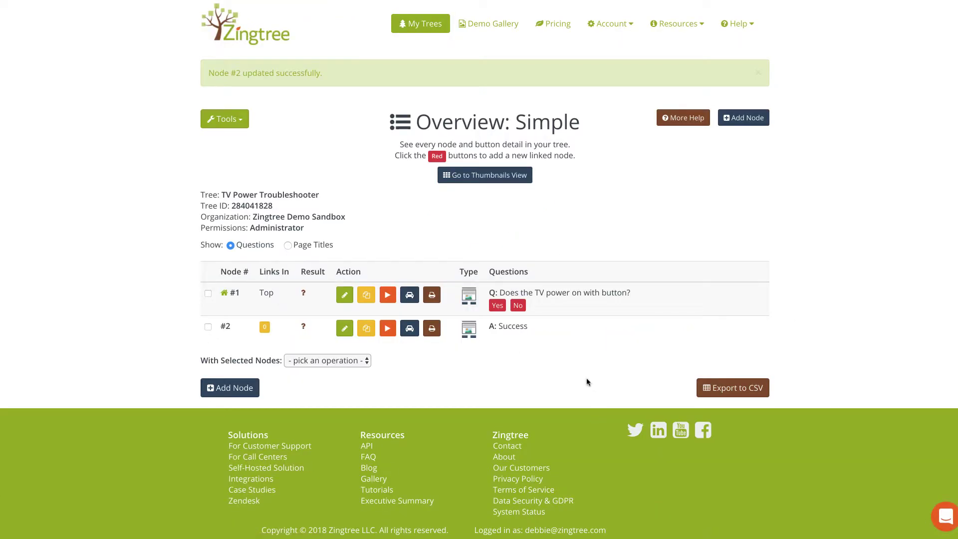
- Link the Yes button of node #1 to the existing node "#2 - Success"
{"action": "left_click", "coordinate": [497, 306]}
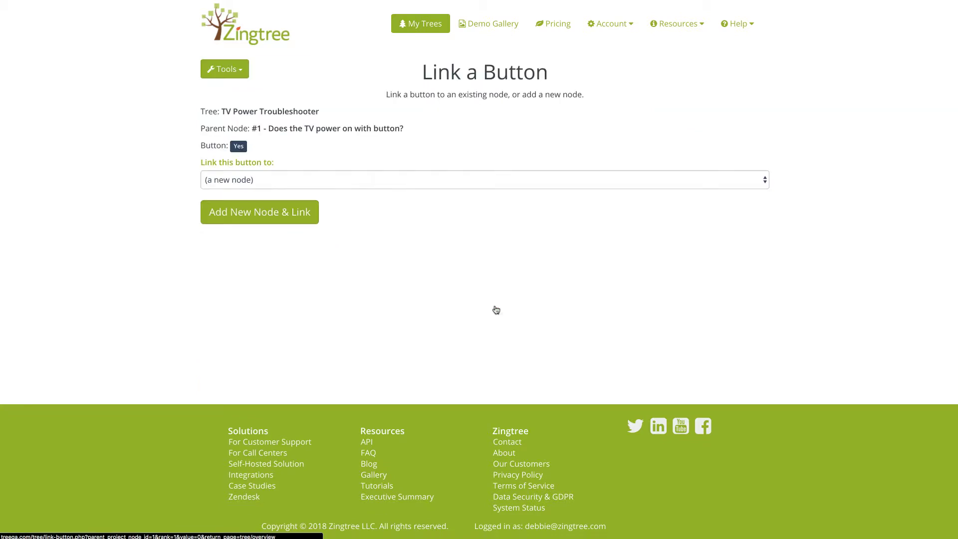
{"action": "left_click", "coordinate": [494, 184]}
{"action": "left_click", "coordinate": [492, 194]}
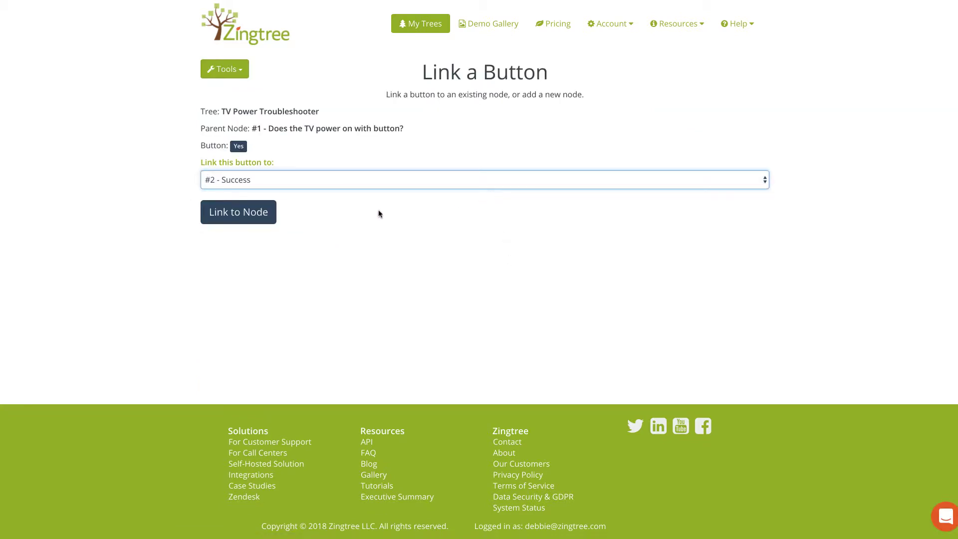
{"action": "left_click", "coordinate": [253, 212]}
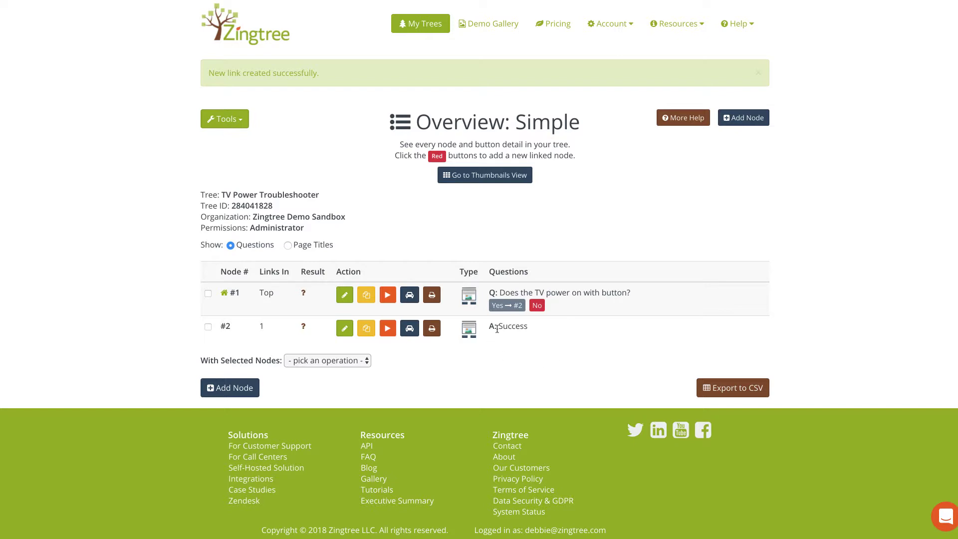
- Create a new content node linked to the No button of node #1
{"action": "left_click", "coordinate": [218, 394]}
{"action": "left_click", "coordinate": [538, 305]}
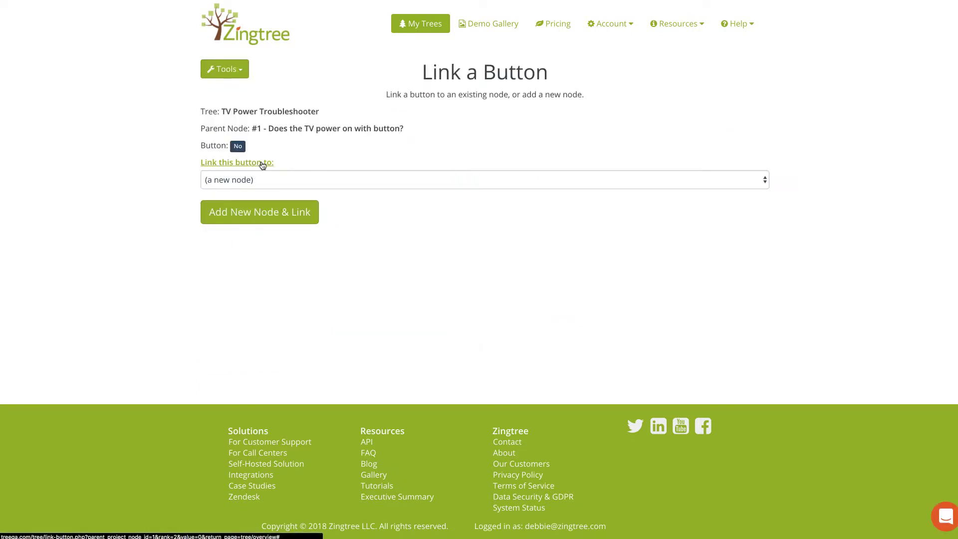
{"action": "left_click", "coordinate": [282, 217]}
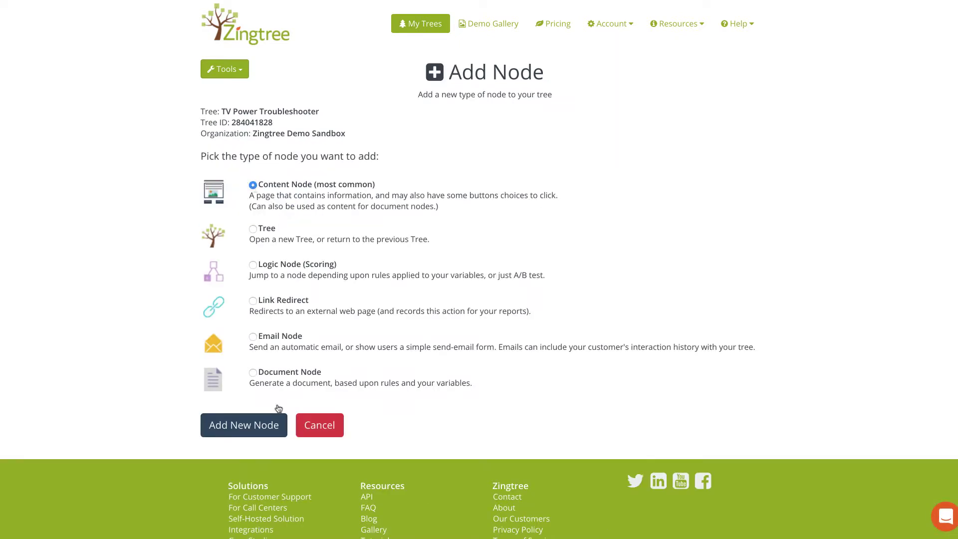
{"action": "left_click", "coordinate": [237, 428]}
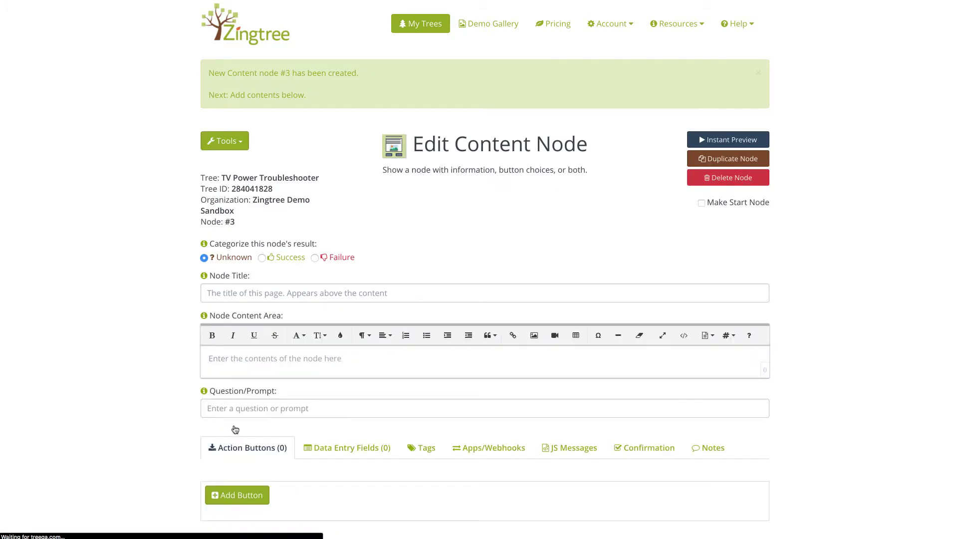
- Title the new node "Check the plug" and enter "Is the TV properly plugged in to the outlet?" as its content, followed by a new line
{"action": "left_click", "coordinate": [408, 295]}
{"action": "type", "text": "Che"}
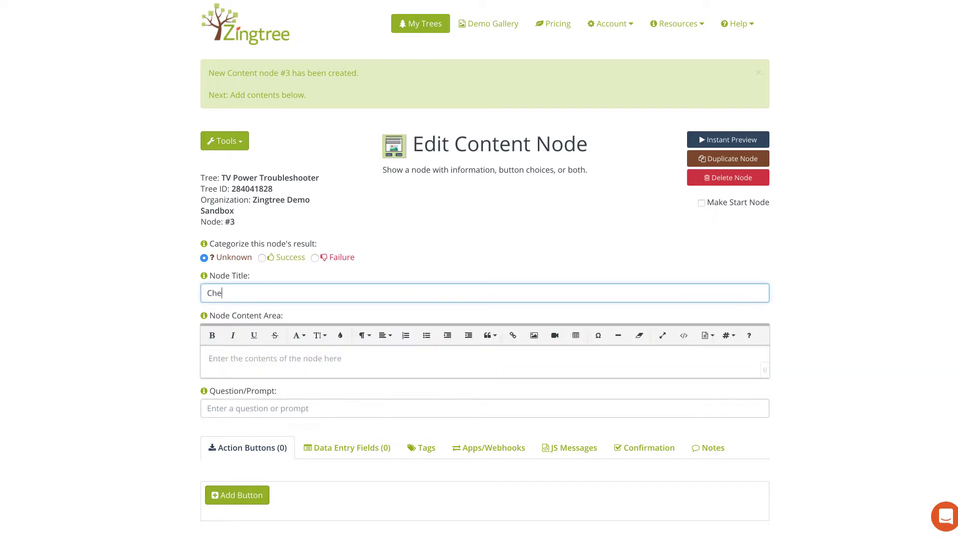
{"action": "type", "text": "ck the plug"}
{"action": "left_click", "coordinate": [238, 359]}
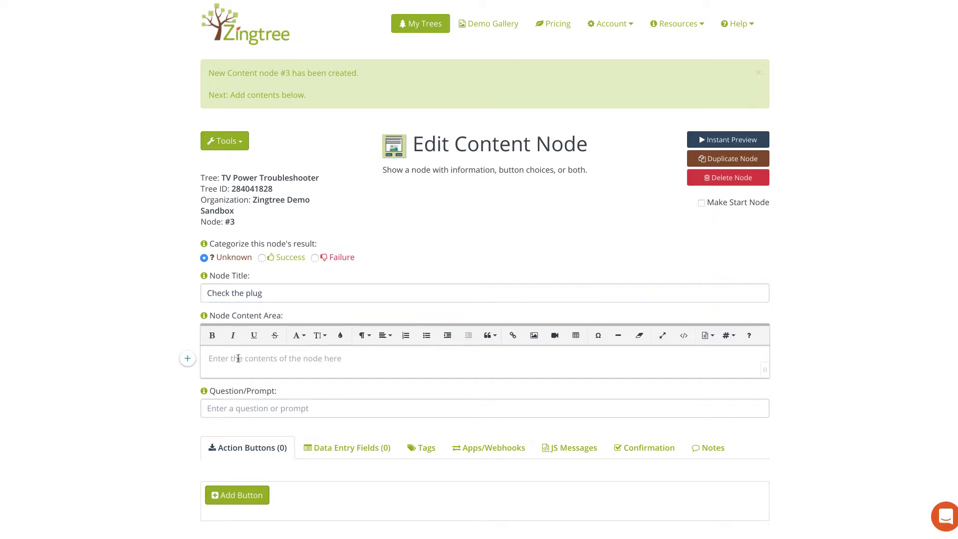
{"action": "type", "text": "Is"}
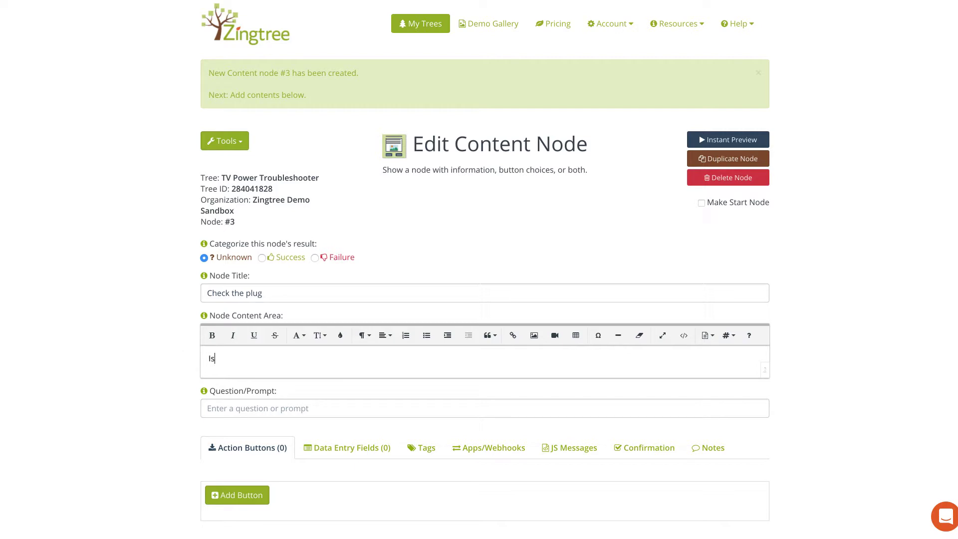
{"action": "type", "text": " the TB"}
{"action": "key", "text": "BackSpace"}
{"action": "type", "text": "V properly plugged in "}
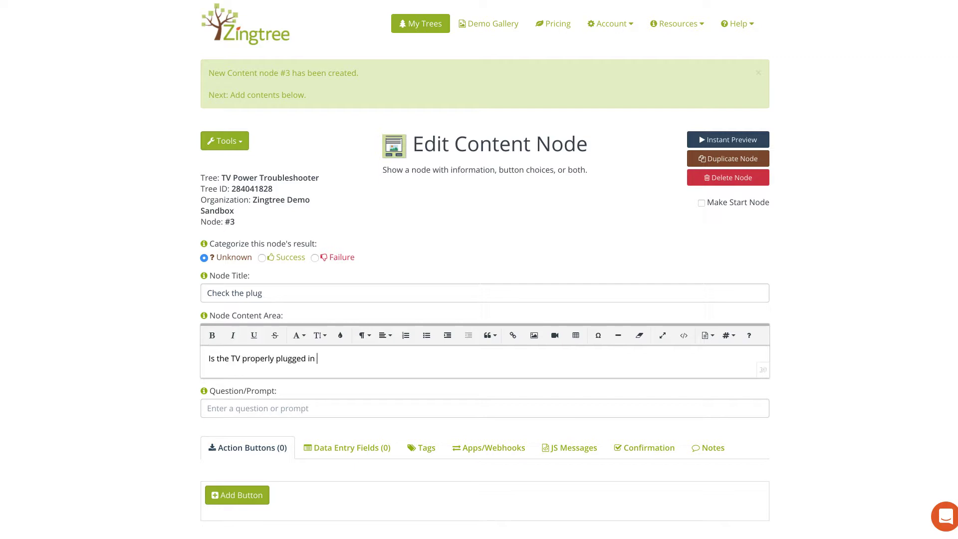
{"action": "type", "text": "to the outlet?"}
{"action": "key", "text": "Return"}
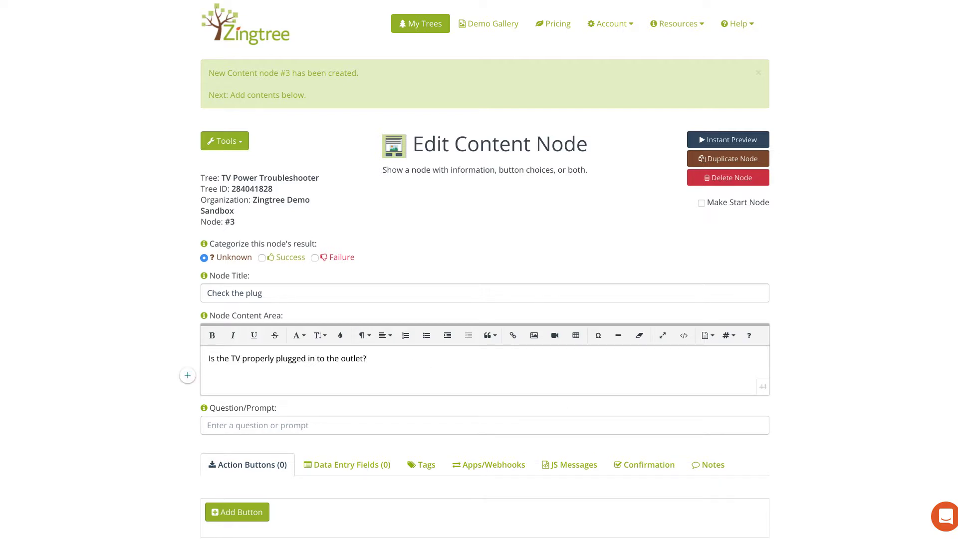
- Insert the wall outlet image beneath the plug text and shrink it to a little over half its inserted size
{"action": "left_click_drag", "start_coordinate": [329, 434], "coordinate": [309, 384]}
{"action": "scroll", "coordinate": [255, 428], "scroll_direction": "down", "scroll_amount": 2}
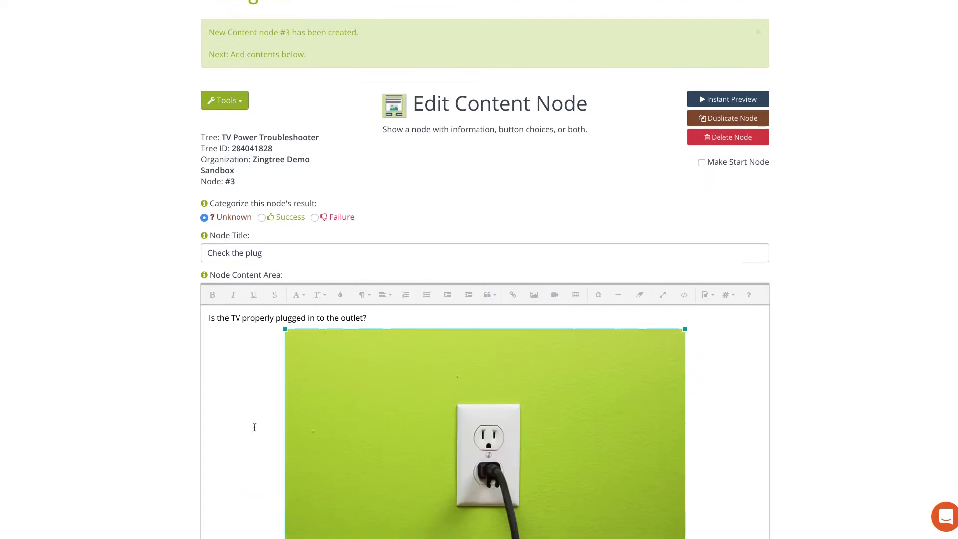
{"action": "left_click_drag", "start_coordinate": [285, 279], "coordinate": [460, 466]}
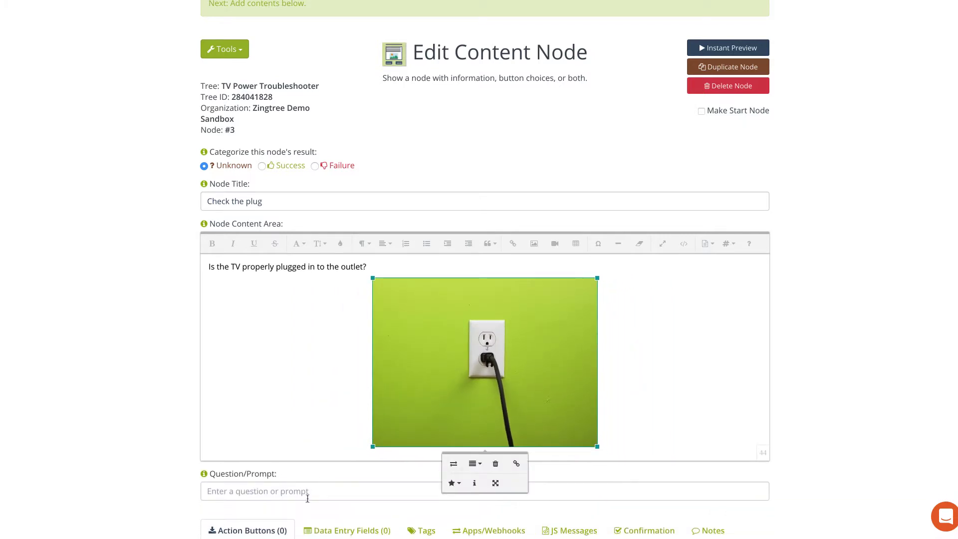
- Set the "Check the plug" node's question prompt to "Does the TV power on now?"
{"action": "left_click", "coordinate": [284, 489]}
{"action": "left_click", "coordinate": [240, 490]}
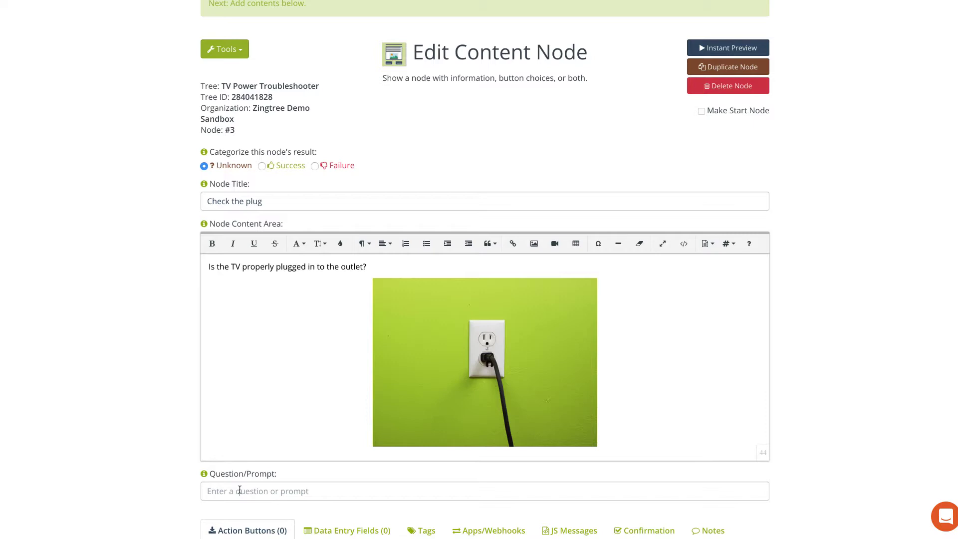
{"action": "left_click", "coordinate": [240, 490]}
{"action": "type", "text": "Does "}
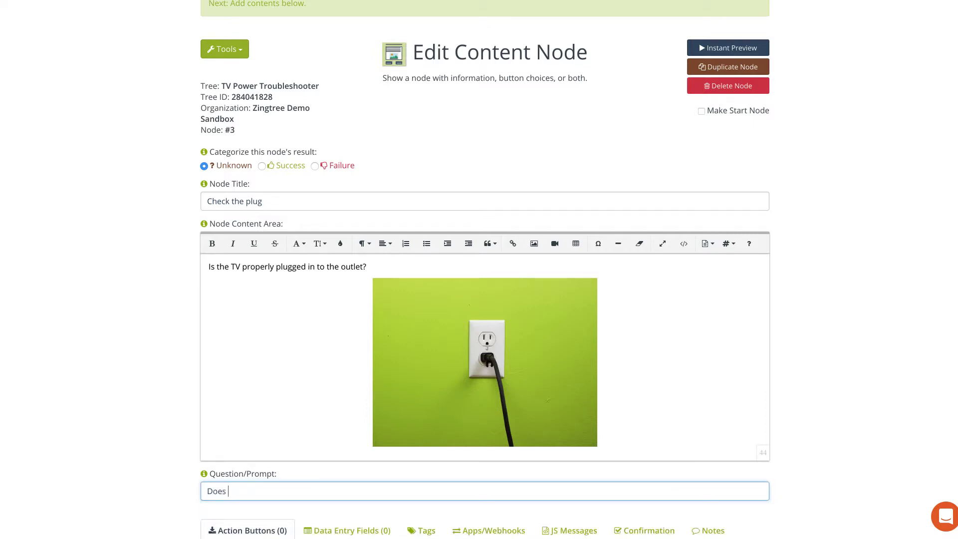
{"action": "type", "text": "the TV power on now?"}
{"action": "left_click", "coordinate": [104, 390]}
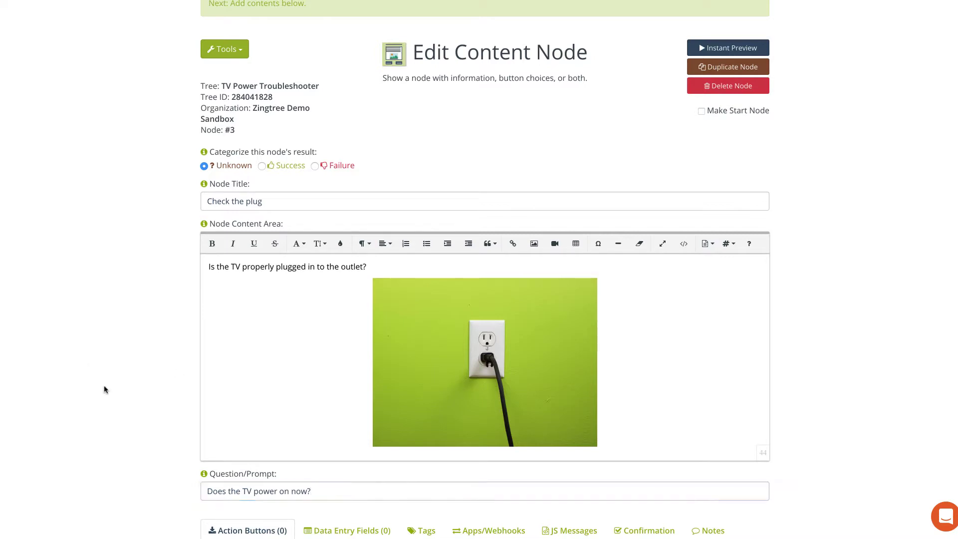
- Add two action buttons with the texts "Yes" and "No" to the "Check the plug" node and save it
{"action": "scroll", "coordinate": [105, 390], "scroll_direction": "down", "scroll_amount": 4}
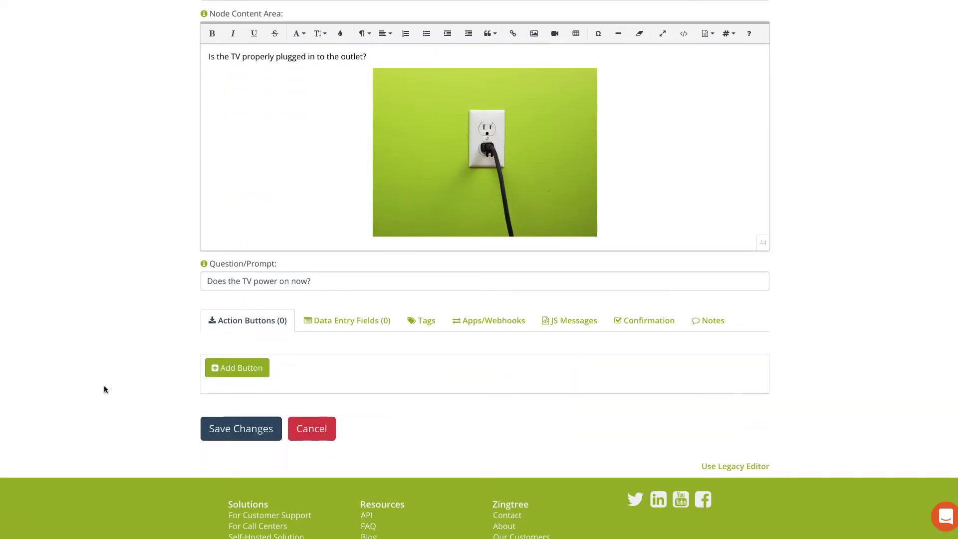
{"action": "left_click", "coordinate": [245, 370]}
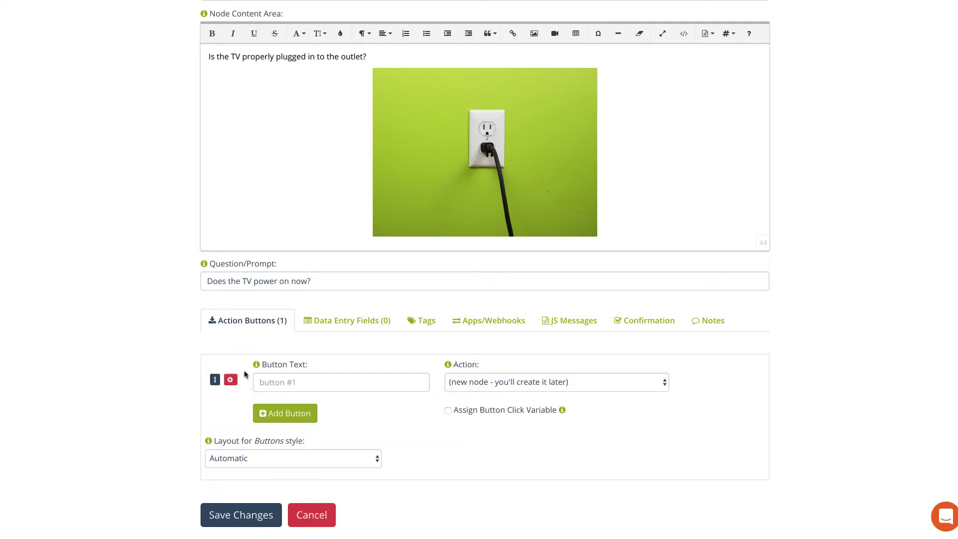
{"action": "left_click", "coordinate": [305, 382]}
{"action": "type", "text": "Yes"}
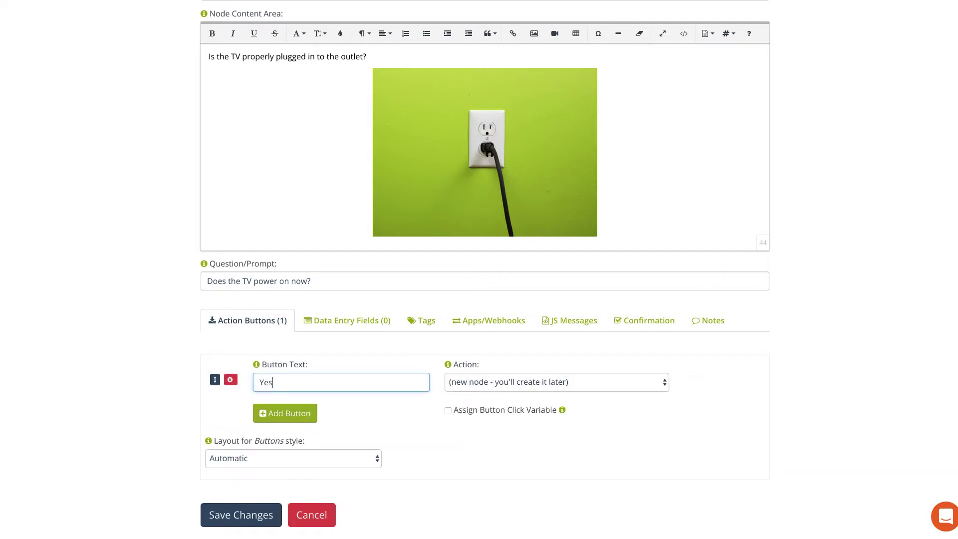
{"action": "left_click", "coordinate": [286, 413]}
{"action": "left_click", "coordinate": [283, 414]}
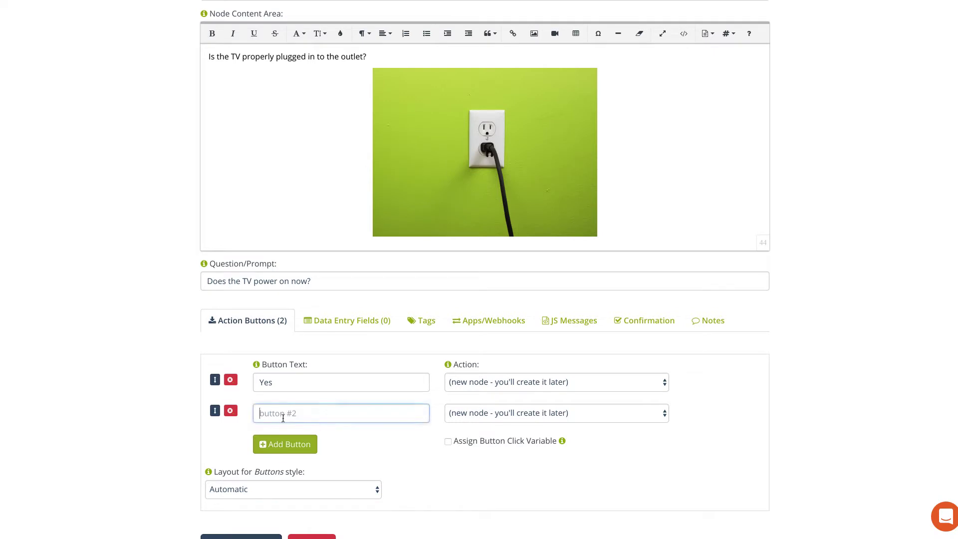
{"action": "type", "text": "No"}
{"action": "left_click", "coordinate": [156, 436]}
{"action": "scroll", "coordinate": [156, 437], "scroll_direction": "down", "scroll_amount": 3}
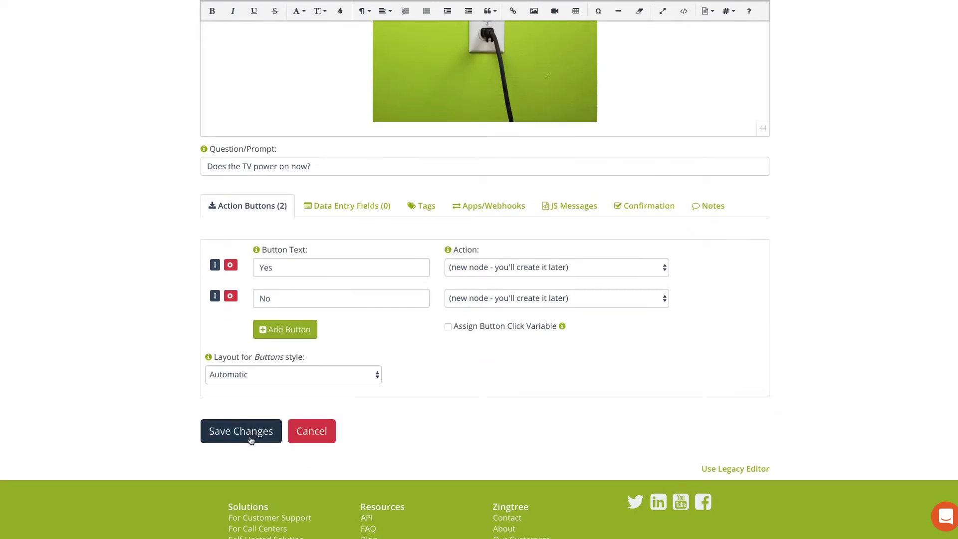
{"action": "left_click", "coordinate": [251, 439]}
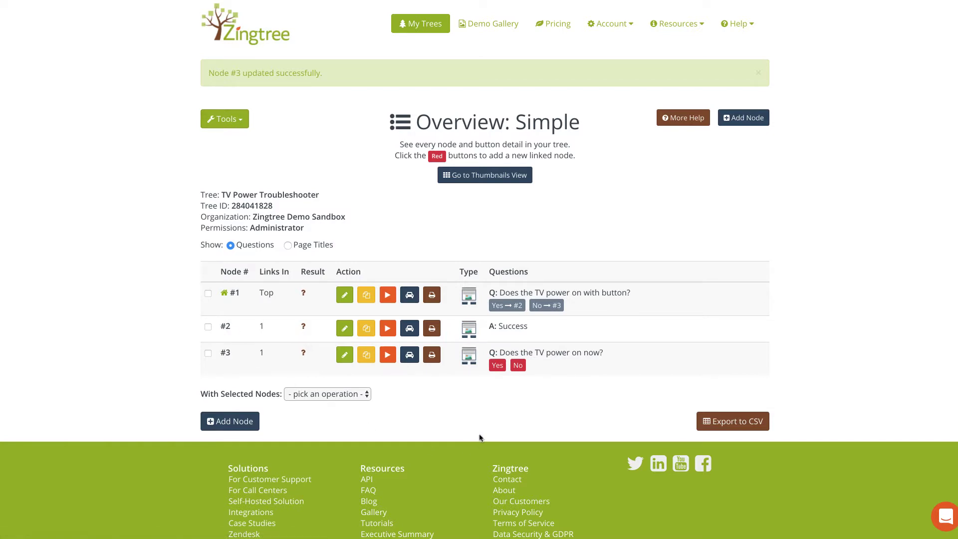
- Link the Yes button of node #3 to the existing node "#2 - Success"
{"action": "left_click", "coordinate": [497, 367]}
{"action": "left_click", "coordinate": [348, 176]}
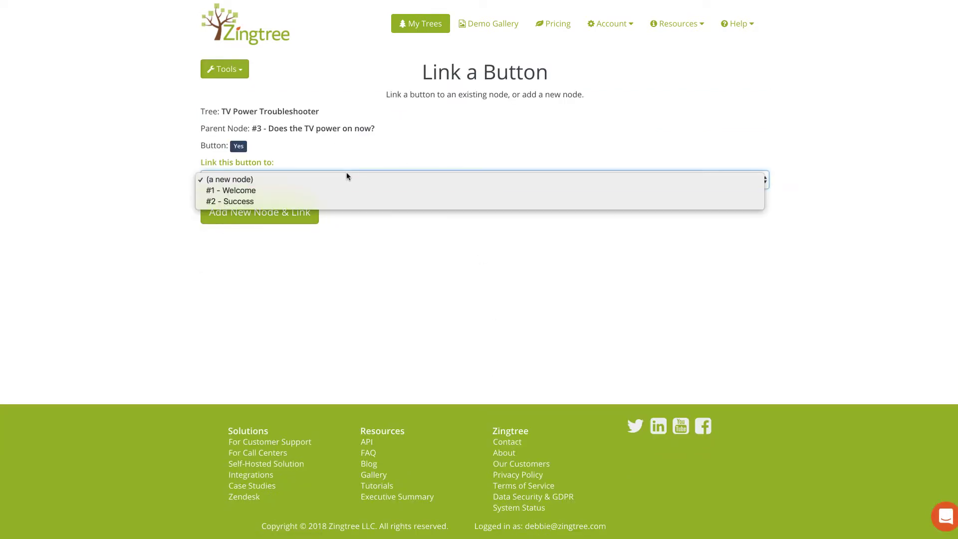
{"action": "left_click", "coordinate": [306, 202]}
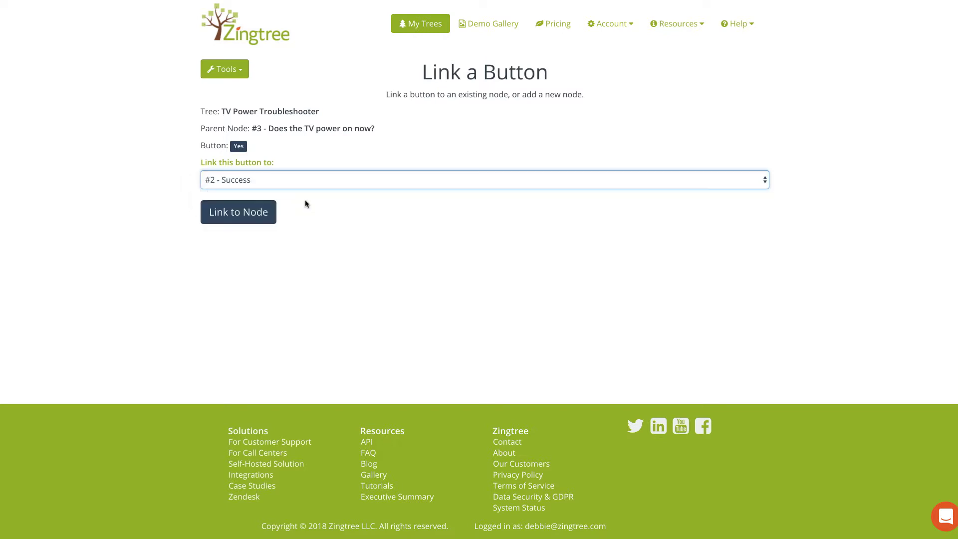
{"action": "left_click", "coordinate": [239, 217]}
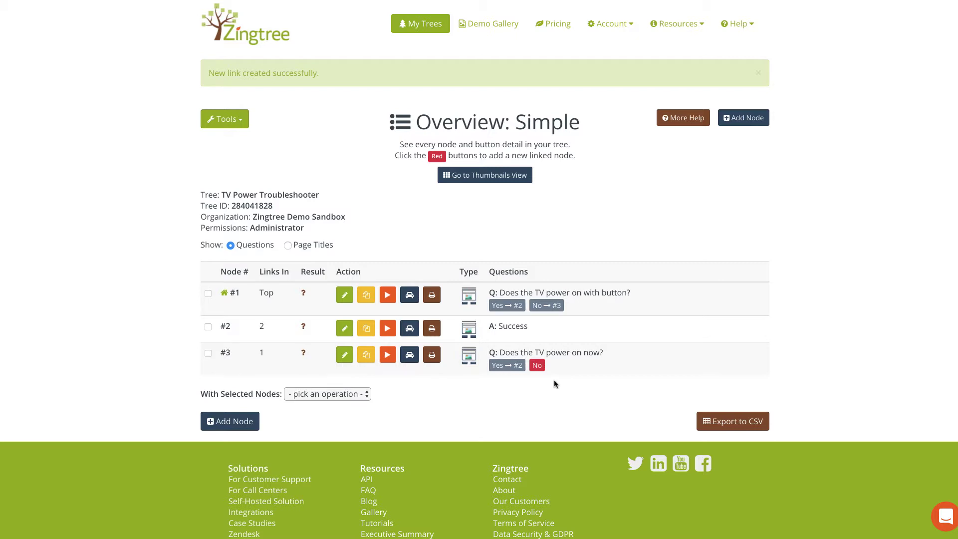
- Add a new content node to the tree and title it "Failure"
{"action": "scroll", "coordinate": [499, 387], "scroll_direction": "down", "scroll_amount": 1}
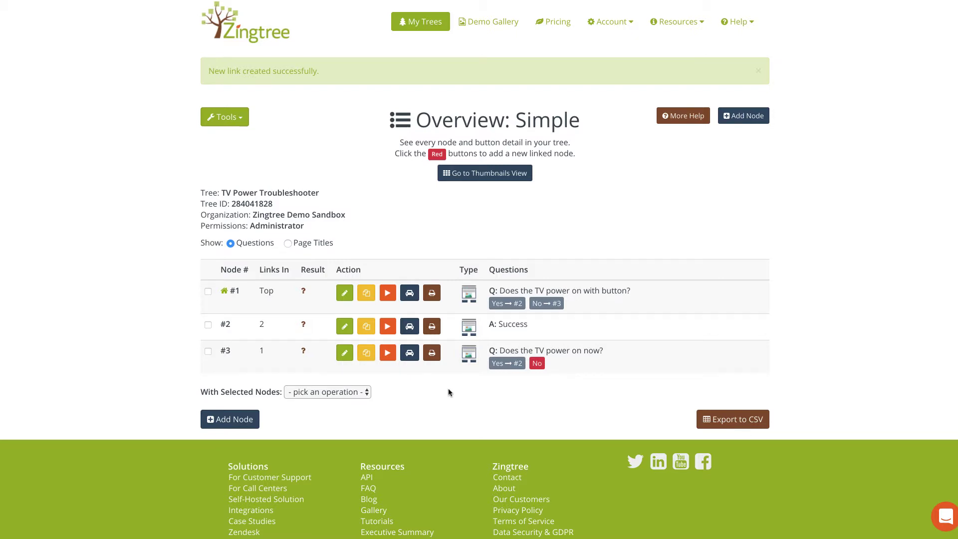
{"action": "left_click", "coordinate": [238, 423]}
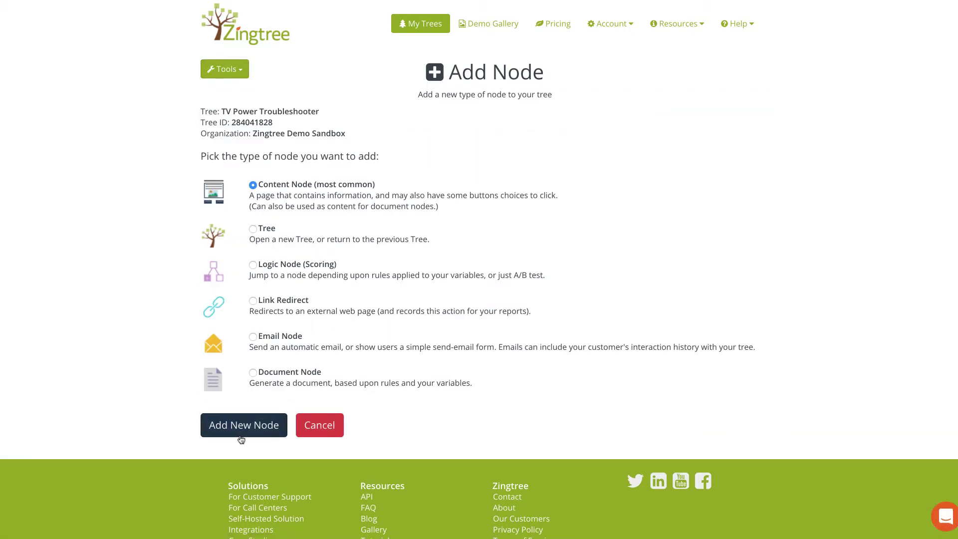
{"action": "left_click", "coordinate": [237, 428]}
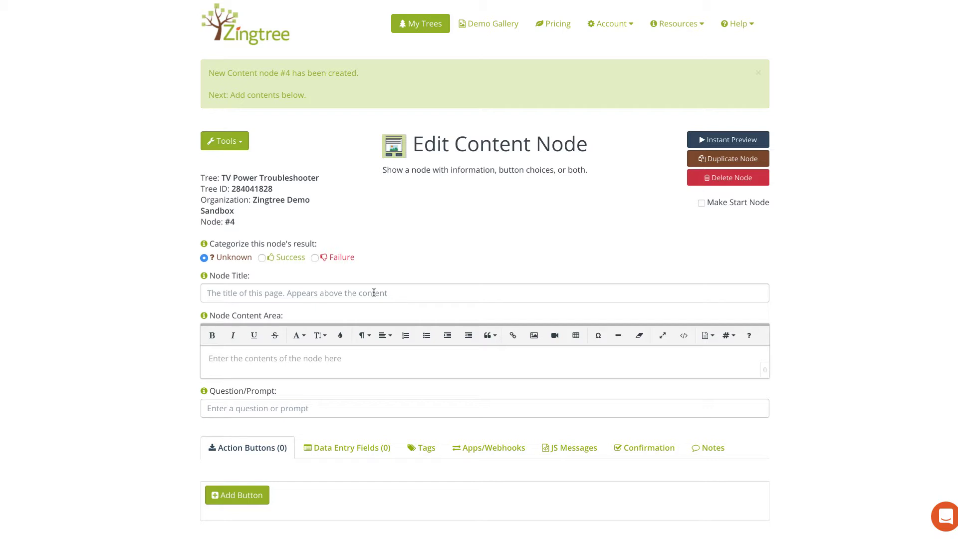
{"action": "left_click", "coordinate": [375, 294]}
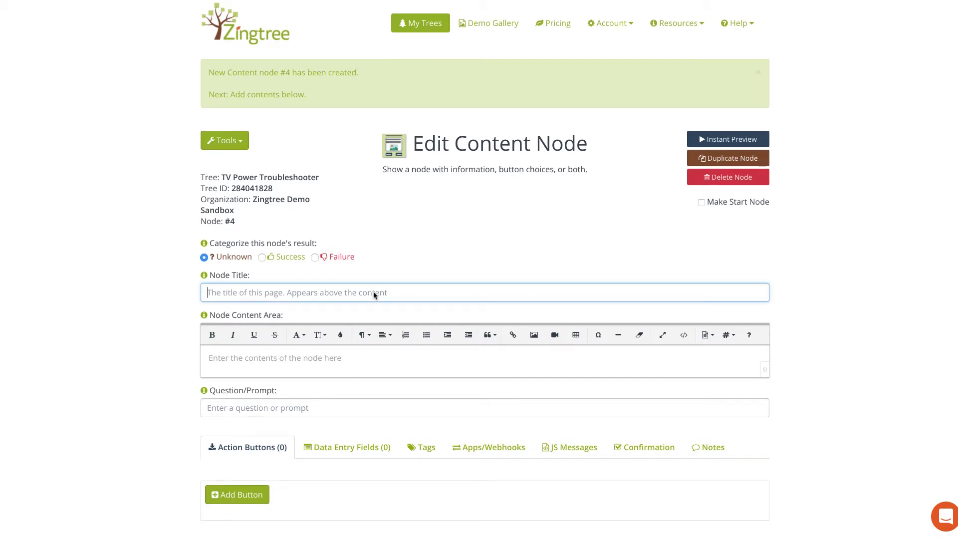
{"action": "type", "text": "Failure"}
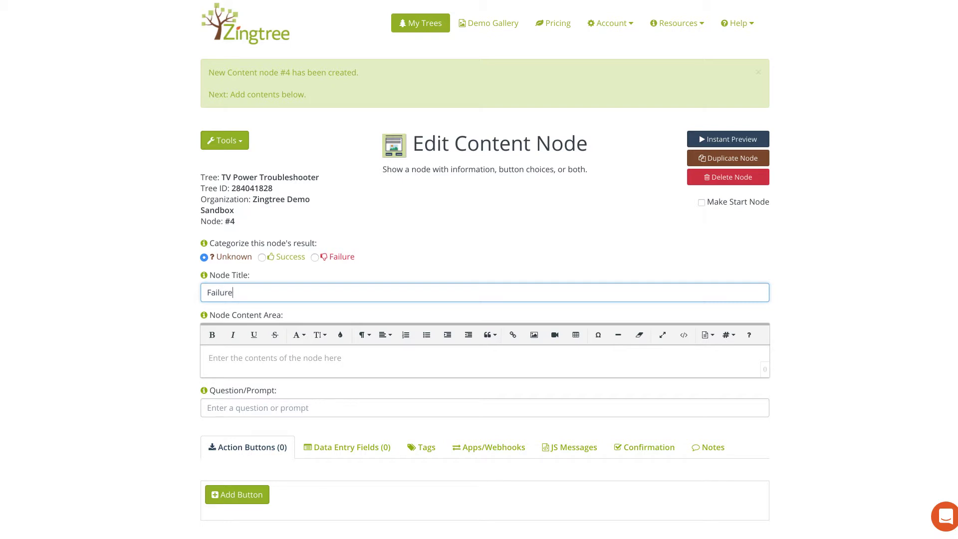
- Enter "Instructions for sending the TV in for repair or replacement...." as the Failure node's content
{"action": "left_click", "coordinate": [239, 358]}
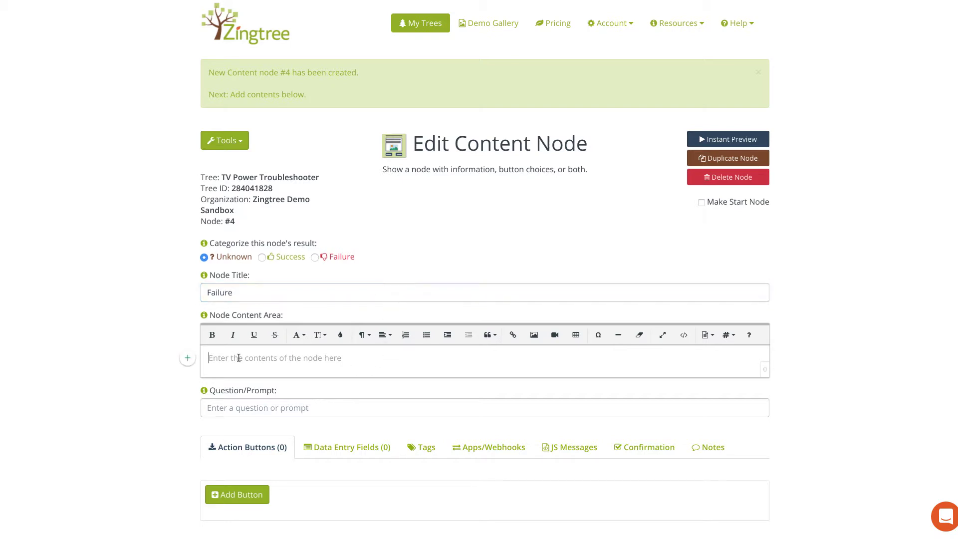
{"action": "type", "text": "Instr"}
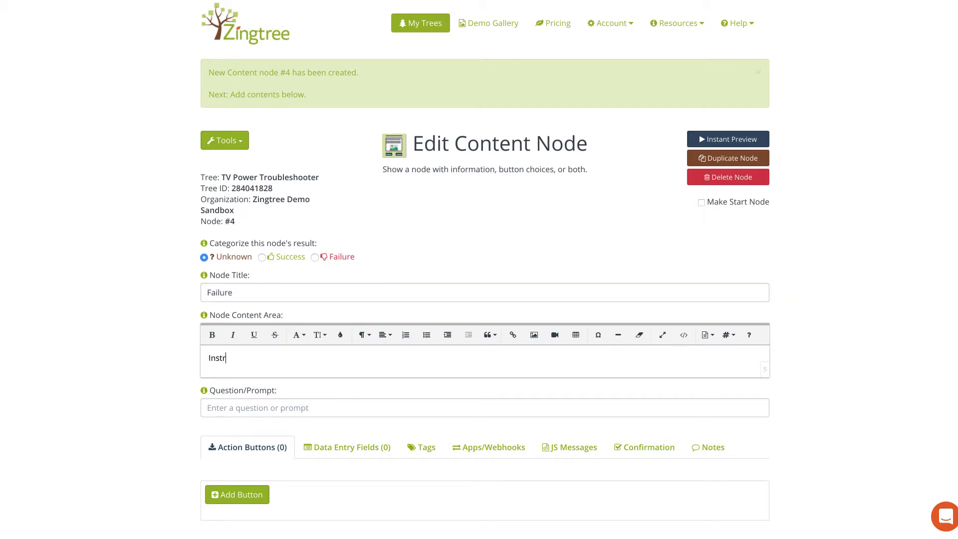
{"action": "type", "text": "uctions for sending the TV in for repair o"}
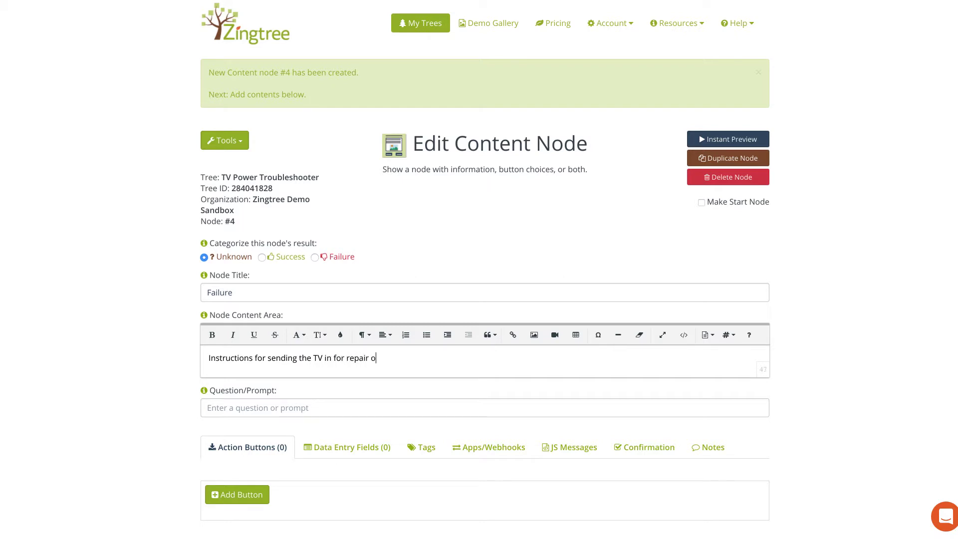
{"action": "type", "text": "r replacement"}
{"action": "key", "text": "BackSpace"}
{"action": "type", "text": "nt"}
{"action": "scroll", "coordinate": [400, 376], "scroll_direction": "down", "scroll_amount": 1}
- Insert the cardboard box image beneath the Failure node's text, shrink it to about half its inserted size, and save the node
{"action": "key", "text": "Return"}
{"action": "scroll", "coordinate": [400, 380], "scroll_direction": "down", "scroll_amount": 1}
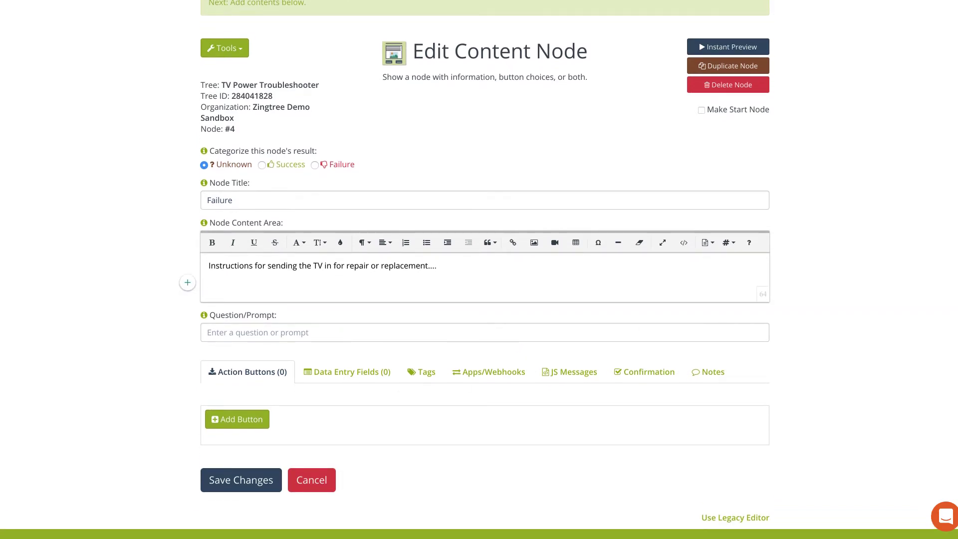
{"action": "left_click_drag", "start_coordinate": [413, 321], "coordinate": [244, 289]}
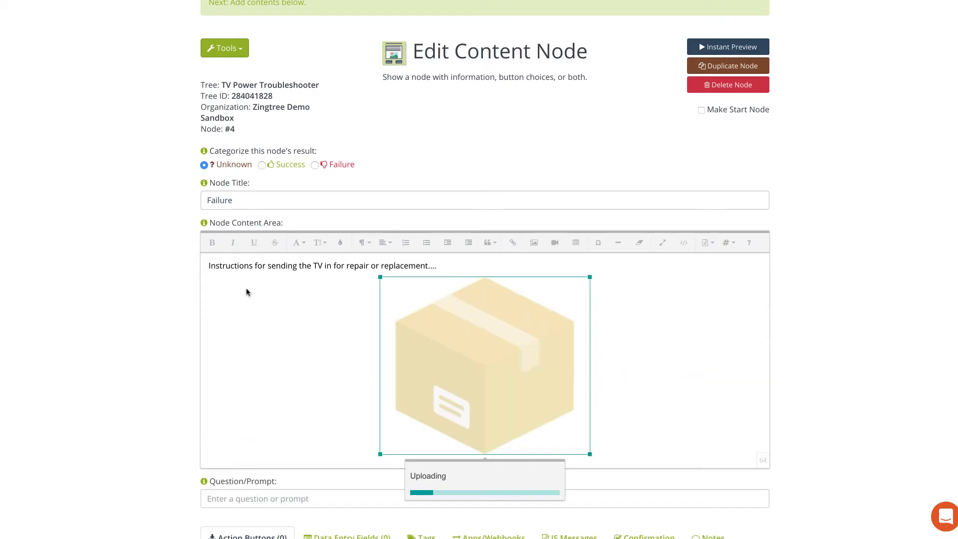
{"action": "left_click_drag", "start_coordinate": [590, 277], "coordinate": [497, 362]}
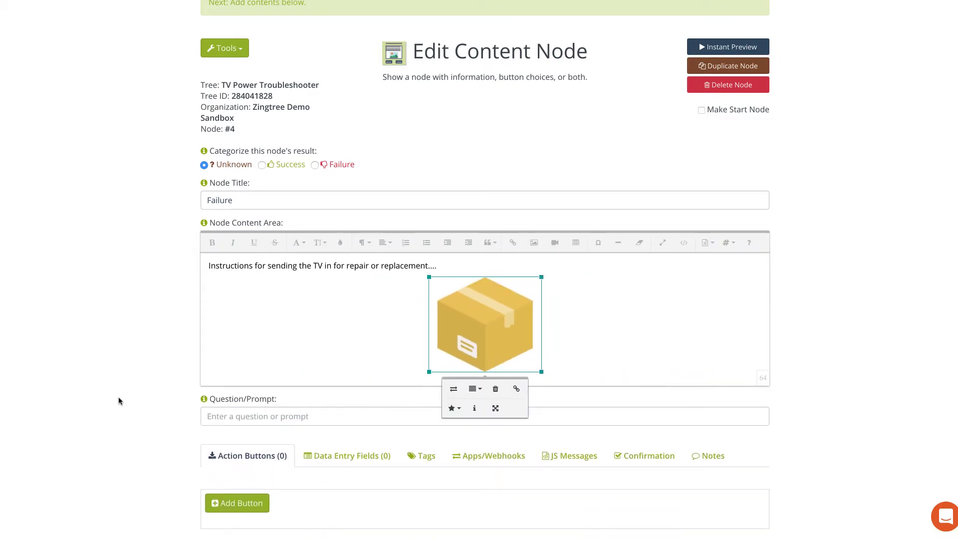
{"action": "left_click", "coordinate": [146, 404]}
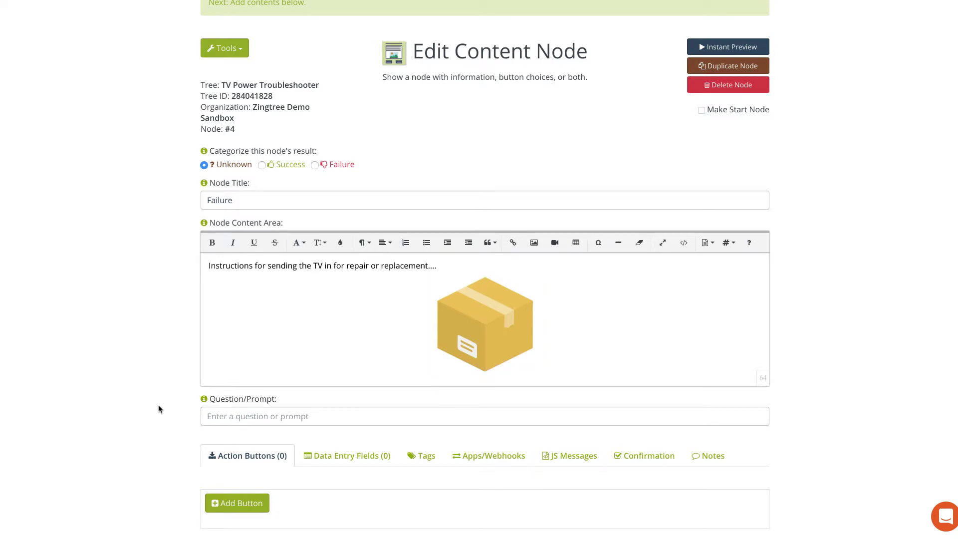
{"action": "scroll", "coordinate": [152, 409], "scroll_direction": "down", "scroll_amount": 2}
{"action": "scroll", "coordinate": [153, 409], "scroll_direction": "down", "scroll_amount": 1}
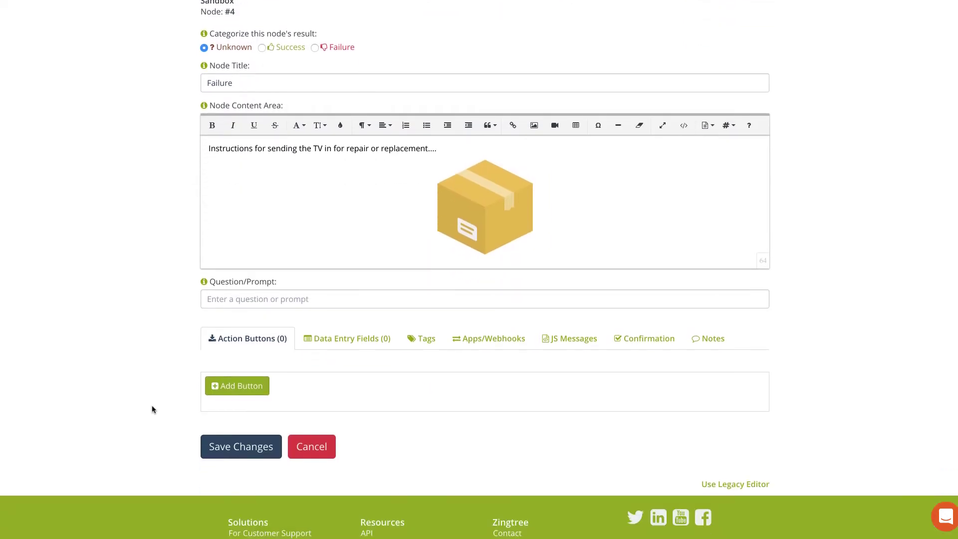
{"action": "left_click", "coordinate": [246, 446]}
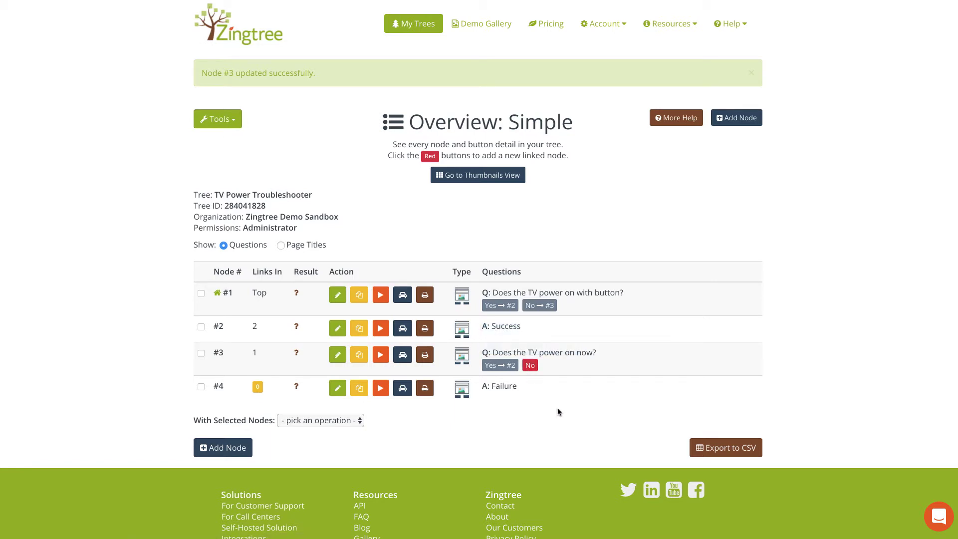
- Link the No button of node #3 to "#4 - Go to: Failure" and save the node
{"action": "left_click", "coordinate": [337, 356]}
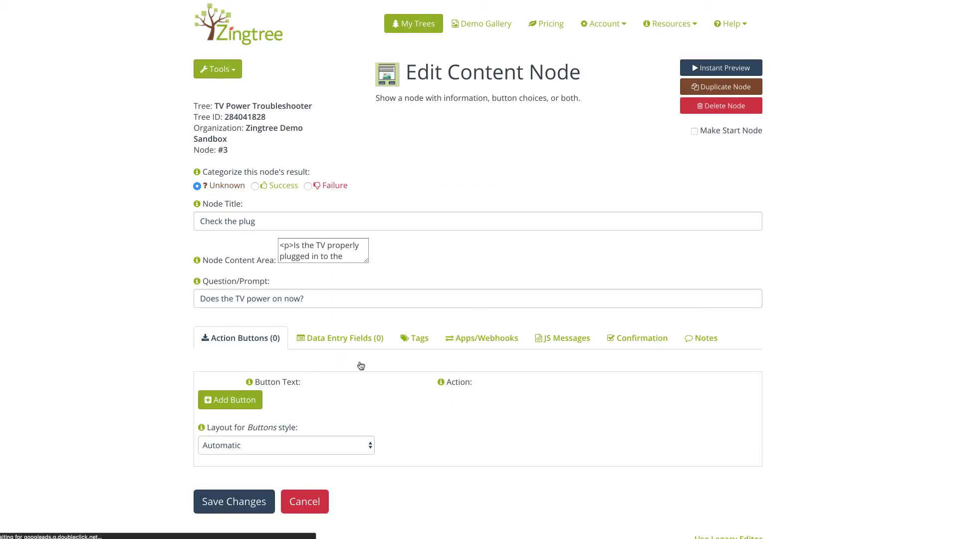
{"action": "scroll", "coordinate": [629, 409], "scroll_direction": "down", "scroll_amount": 5}
{"action": "scroll", "coordinate": [630, 412], "scroll_direction": "down", "scroll_amount": 2}
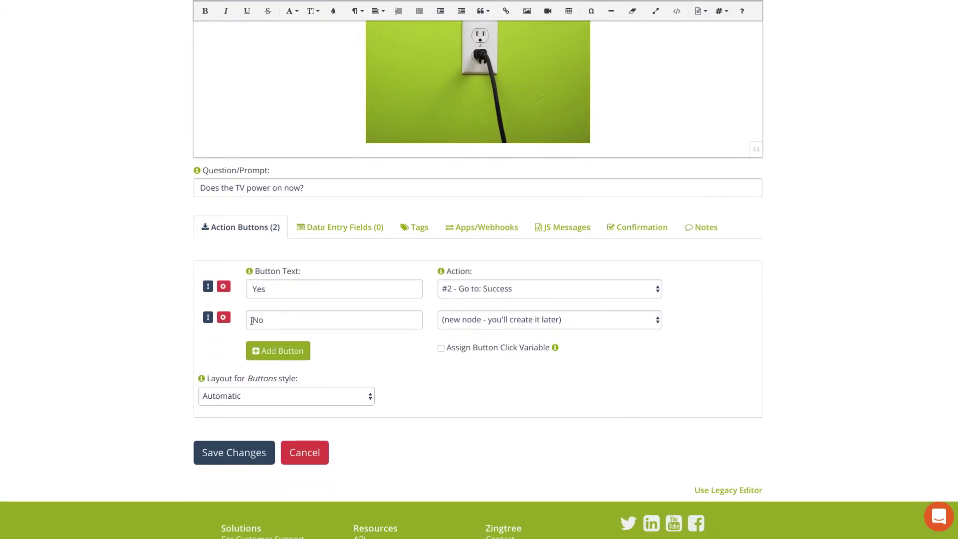
{"action": "left_click", "coordinate": [579, 323]}
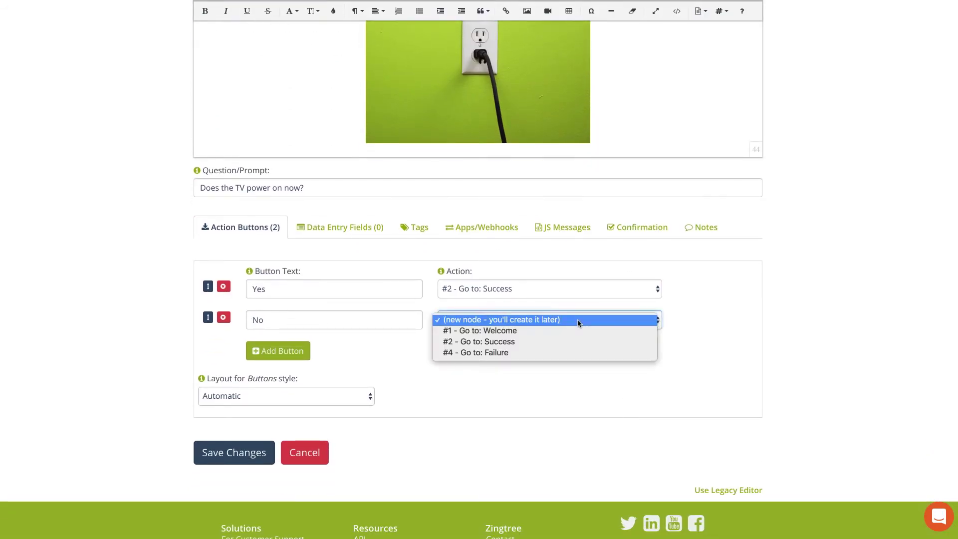
{"action": "left_click", "coordinate": [571, 353]}
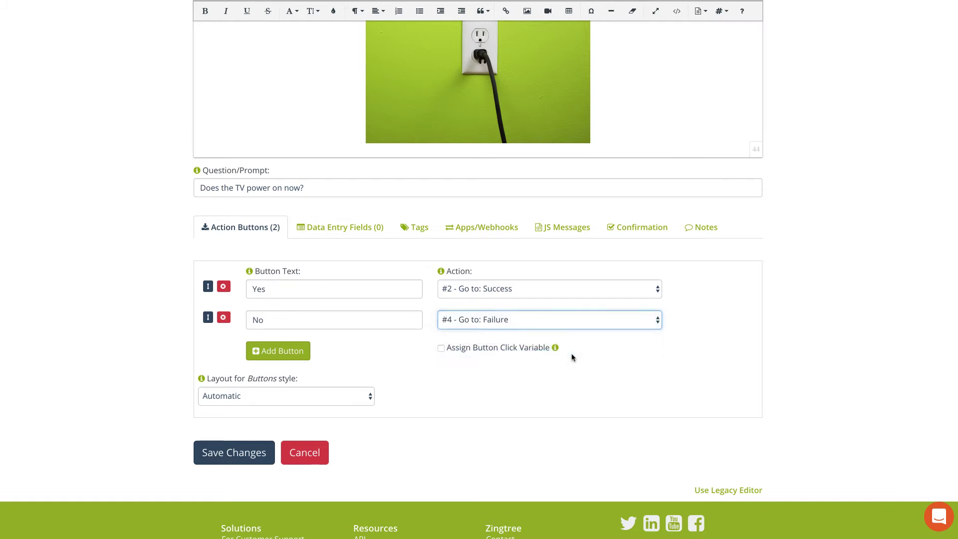
{"action": "left_click", "coordinate": [235, 453]}
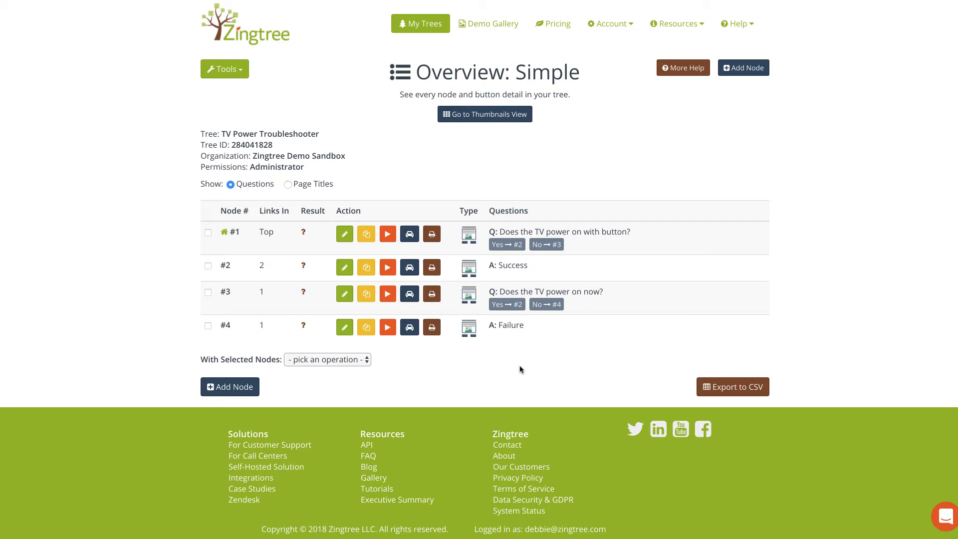
- Preview the tree, test the Yes answer on the Welcome node, and go back to the Welcome node
{"action": "left_click", "coordinate": [233, 69]}
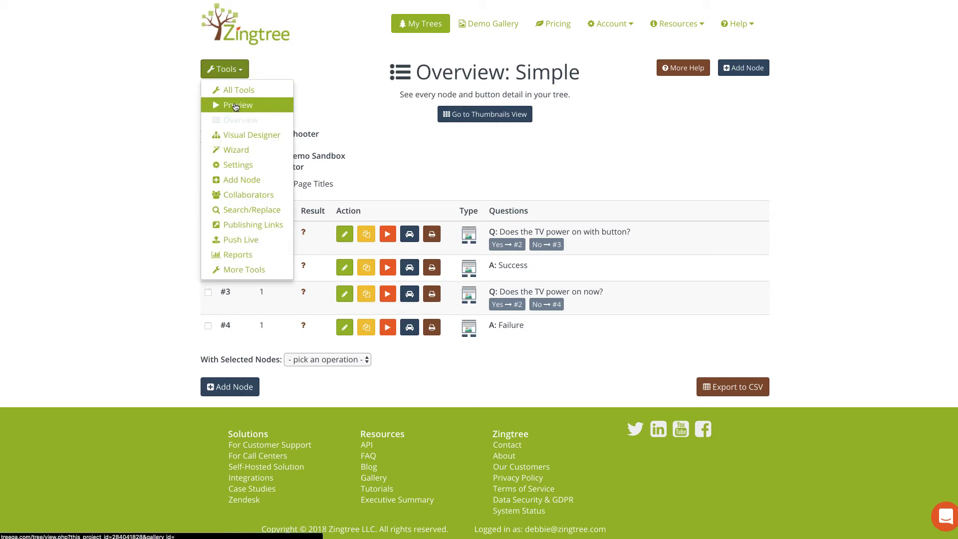
{"action": "left_click", "coordinate": [236, 106]}
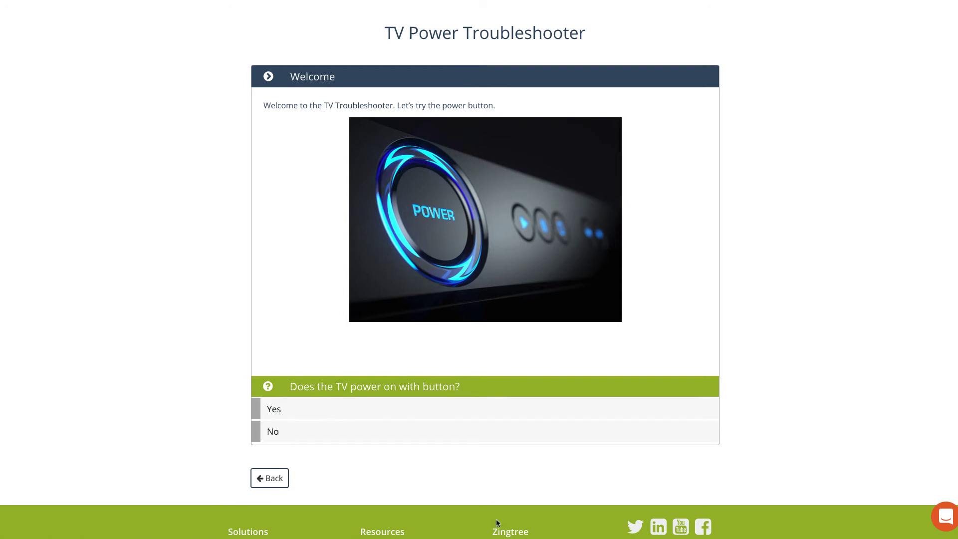
{"action": "left_click", "coordinate": [431, 407]}
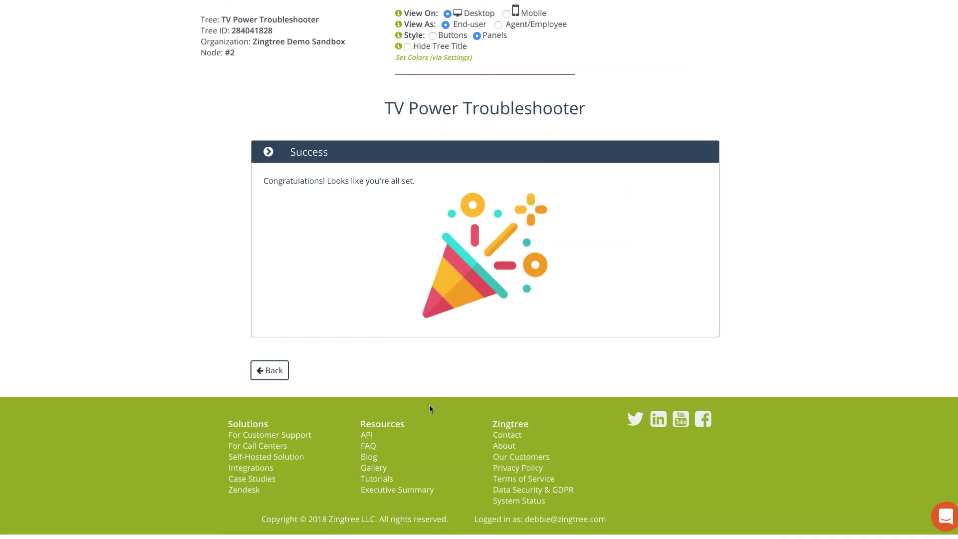
{"action": "left_click", "coordinate": [273, 370]}
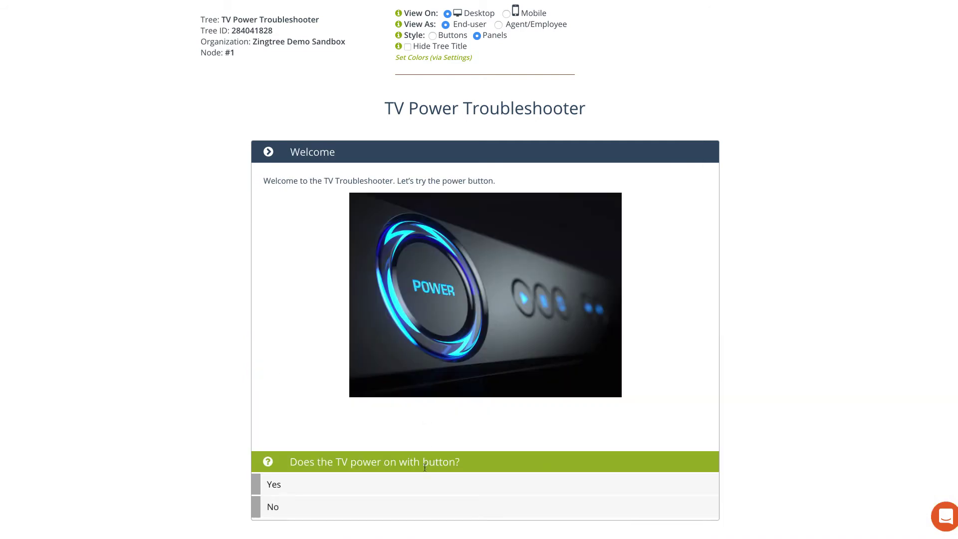
- Test the No answer on Welcome and both answers on "Check the plug", and return to the tree overview
{"action": "scroll", "coordinate": [345, 408], "scroll_direction": "down", "scroll_amount": 1}
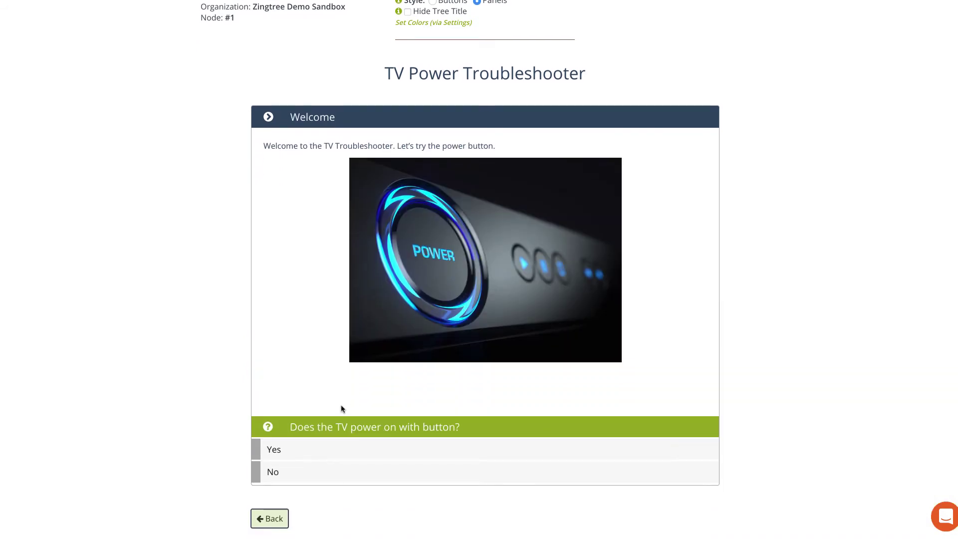
{"action": "left_click", "coordinate": [372, 474]}
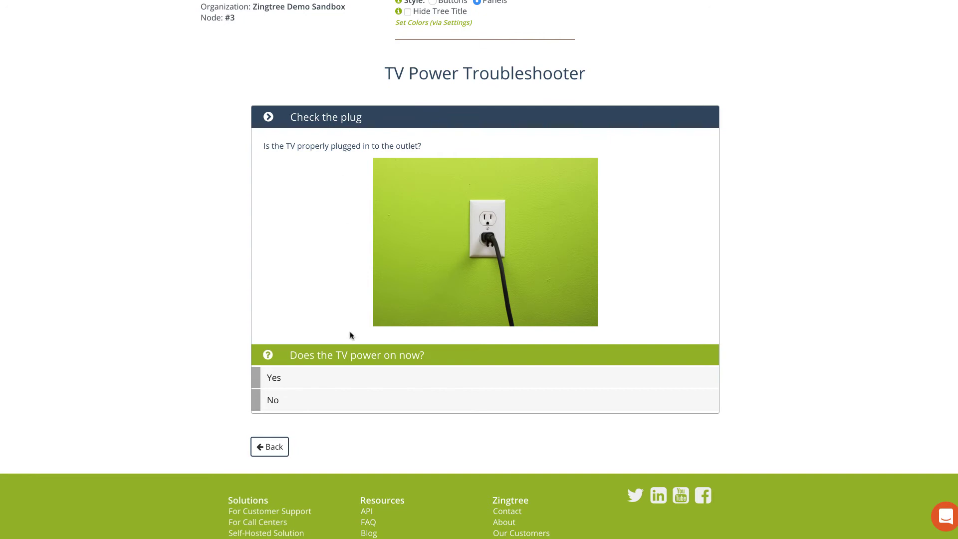
{"action": "left_click", "coordinate": [360, 382]}
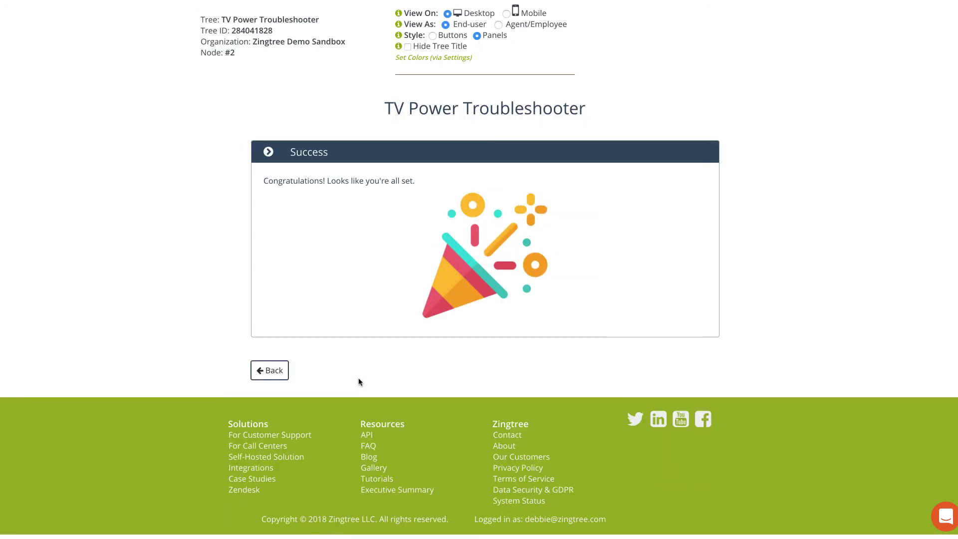
{"action": "left_click", "coordinate": [282, 378]}
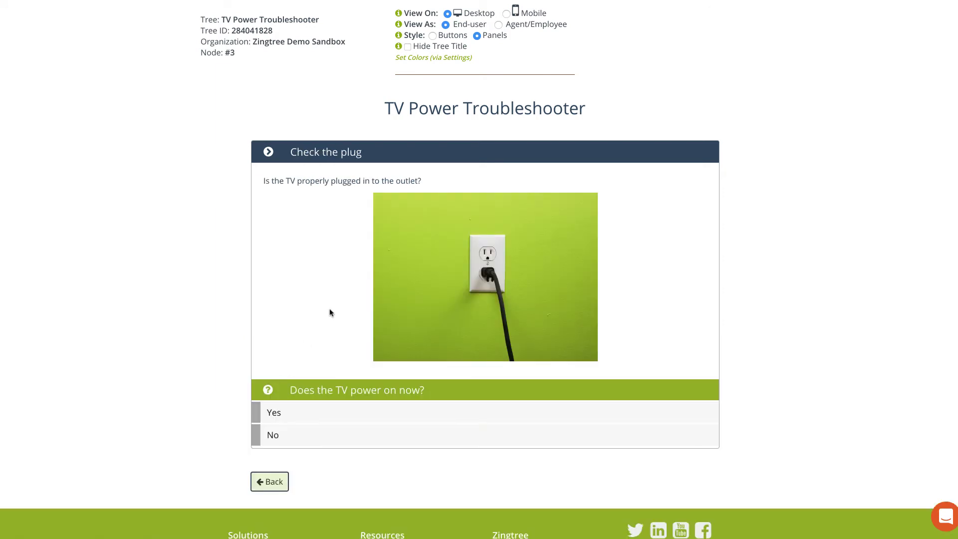
{"action": "left_click", "coordinate": [366, 433]}
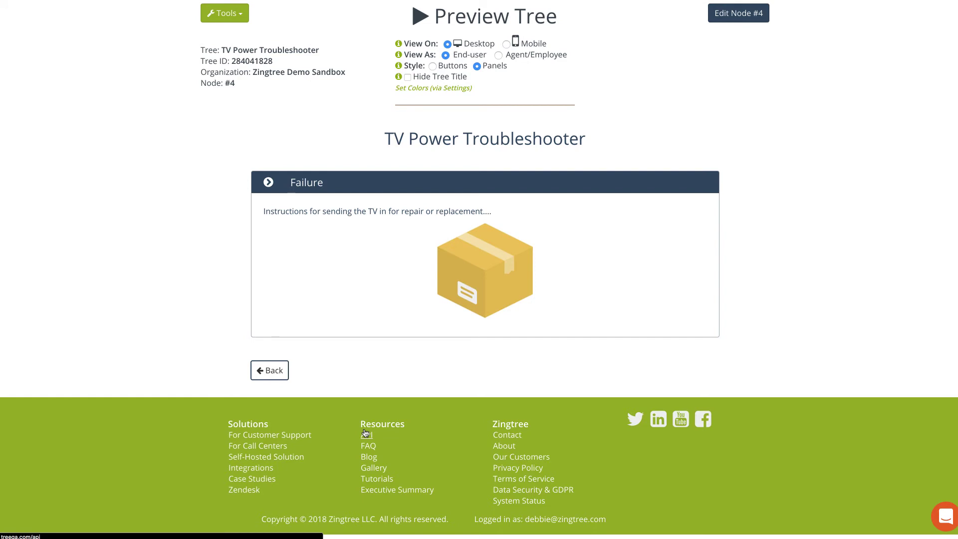
{"action": "left_click", "coordinate": [225, 13]}
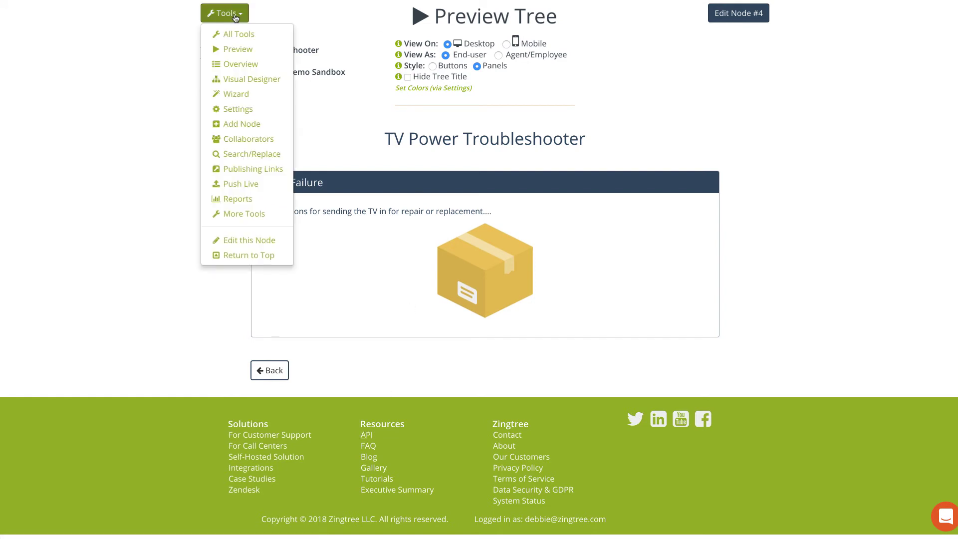
{"action": "left_click", "coordinate": [235, 65]}
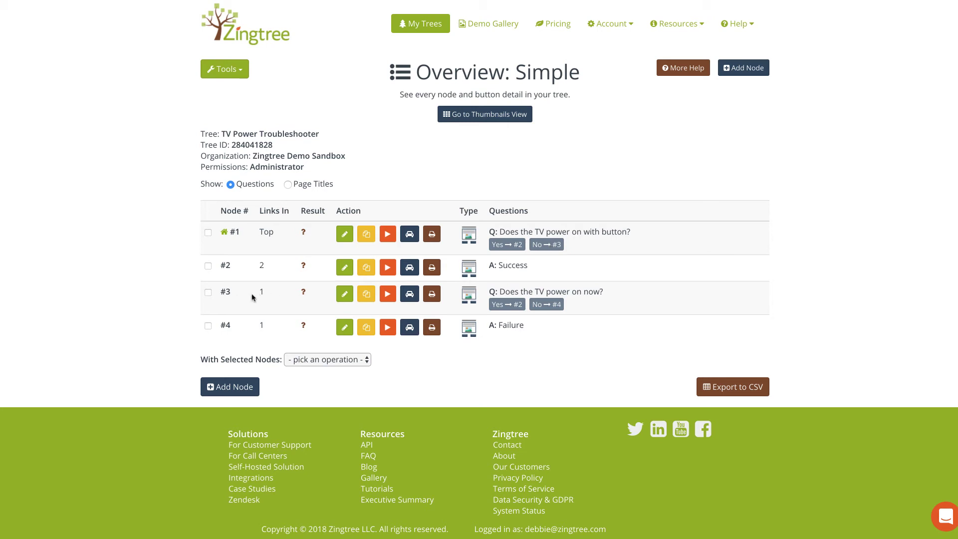
- Review all of the tree's nodes in the thumbnails view of the overview
{"action": "mouse_move", "coordinate": [246, 302]}
{"action": "left_mouse_down"}
{"action": "mouse_move", "coordinate": [246, 235]}
{"action": "mouse_move", "coordinate": [244, 331]}
{"action": "mouse_move", "coordinate": [248, 261]}
{"action": "mouse_move", "coordinate": [245, 301]}
{"action": "left_mouse_up"}
{"action": "left_click", "coordinate": [507, 116]}
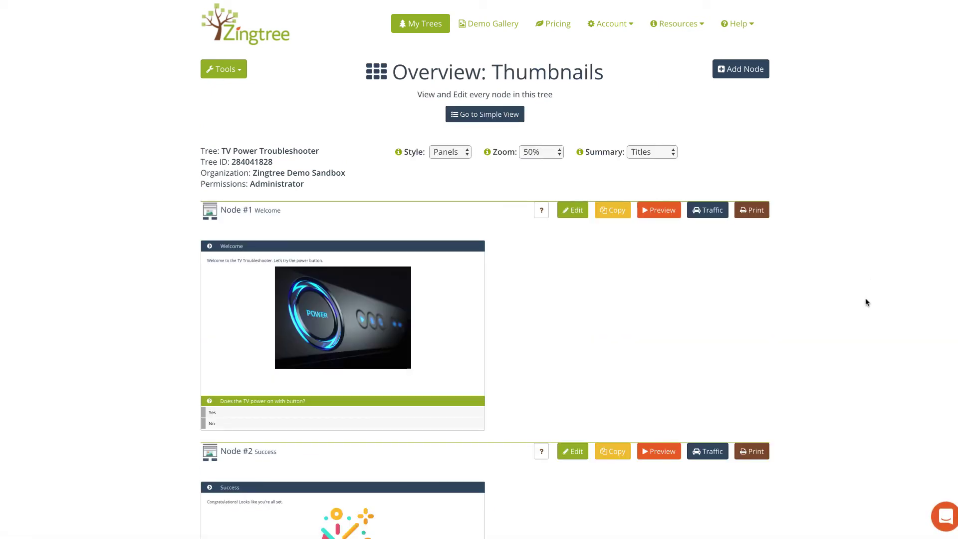
{"action": "scroll", "coordinate": [867, 301], "scroll_direction": "down", "scroll_amount": 5}
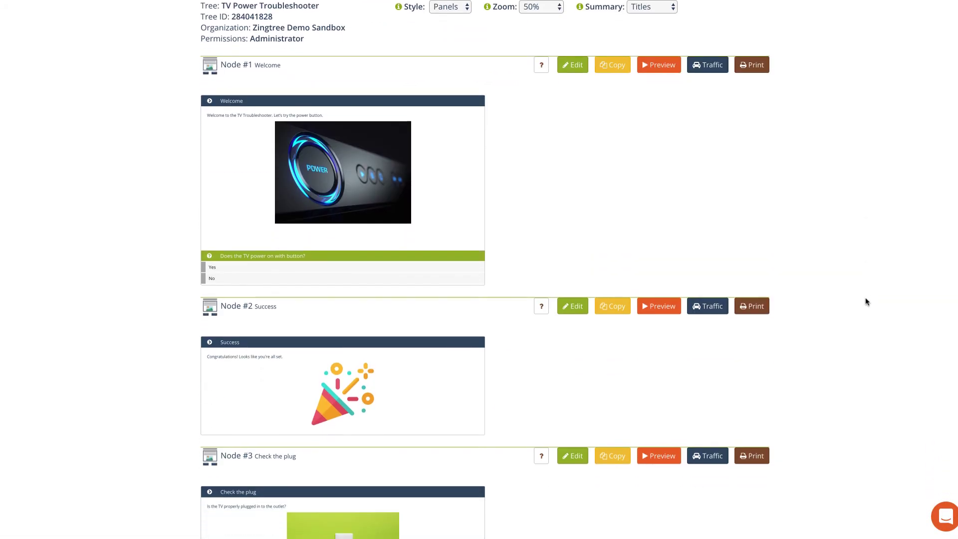
{"action": "scroll", "coordinate": [867, 301], "scroll_direction": "down", "scroll_amount": 5}
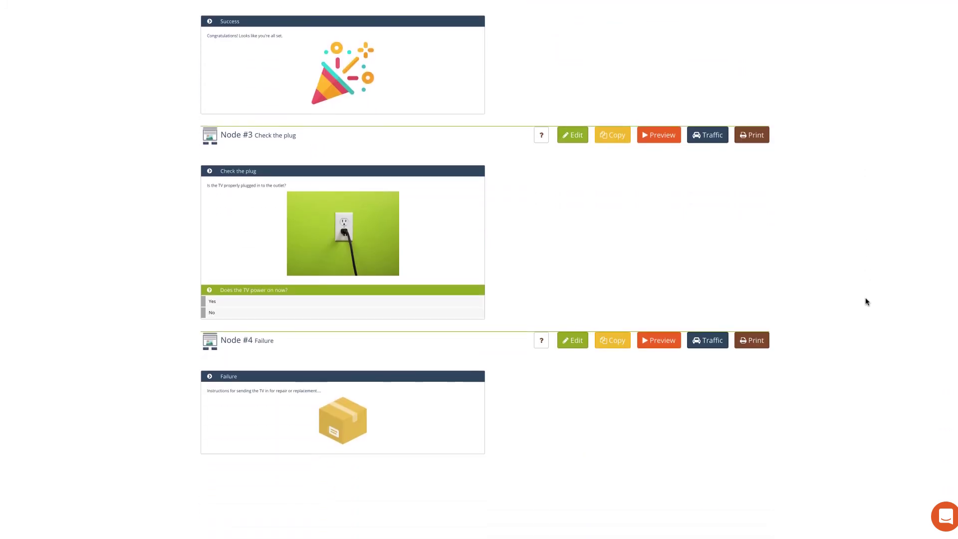
{"action": "scroll", "coordinate": [867, 301], "scroll_direction": "up", "scroll_amount": 12}
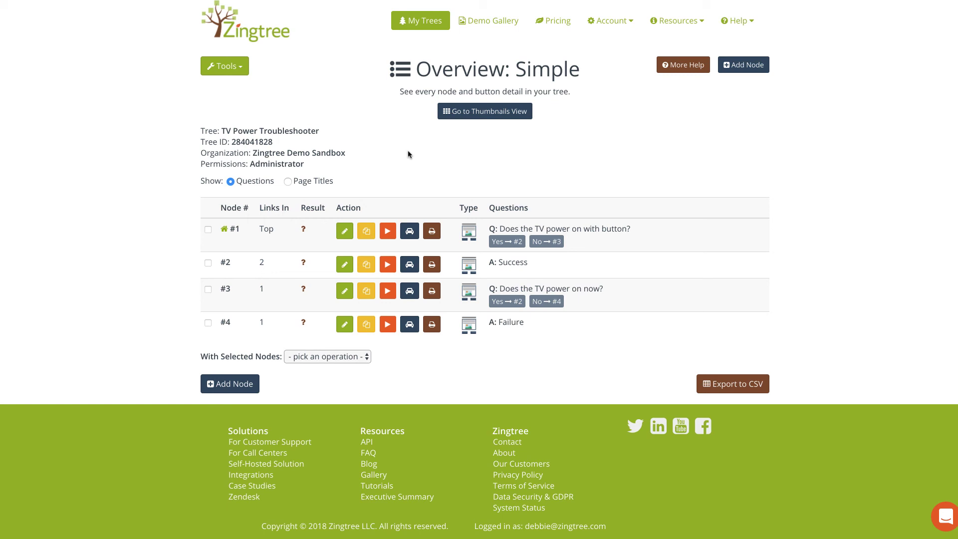
{"action": "left_click", "coordinate": [242, 69]}
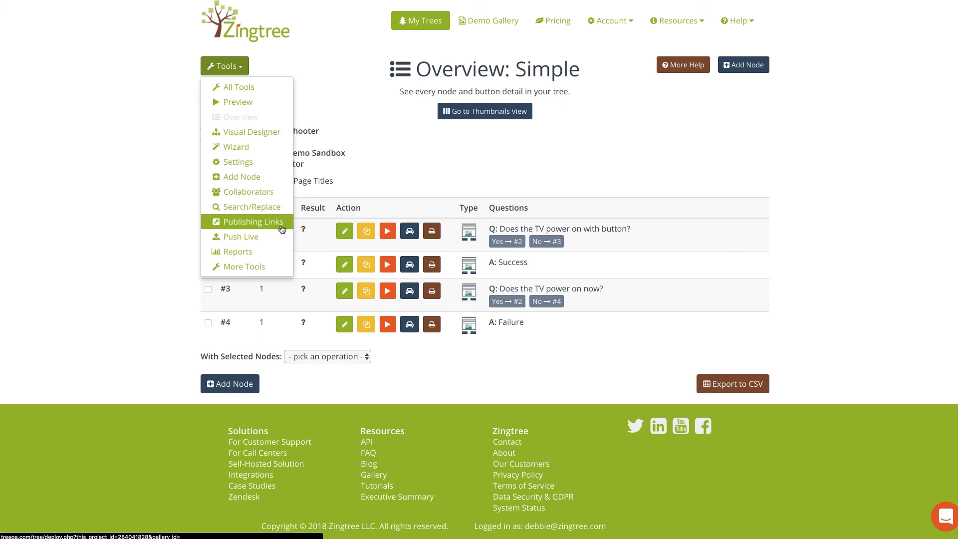
{"action": "left_click", "coordinate": [753, 235]}
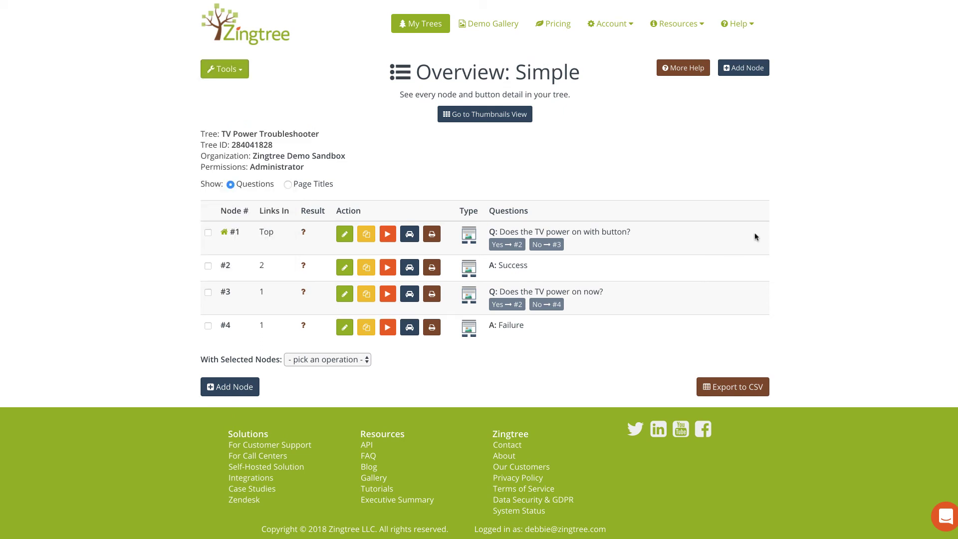